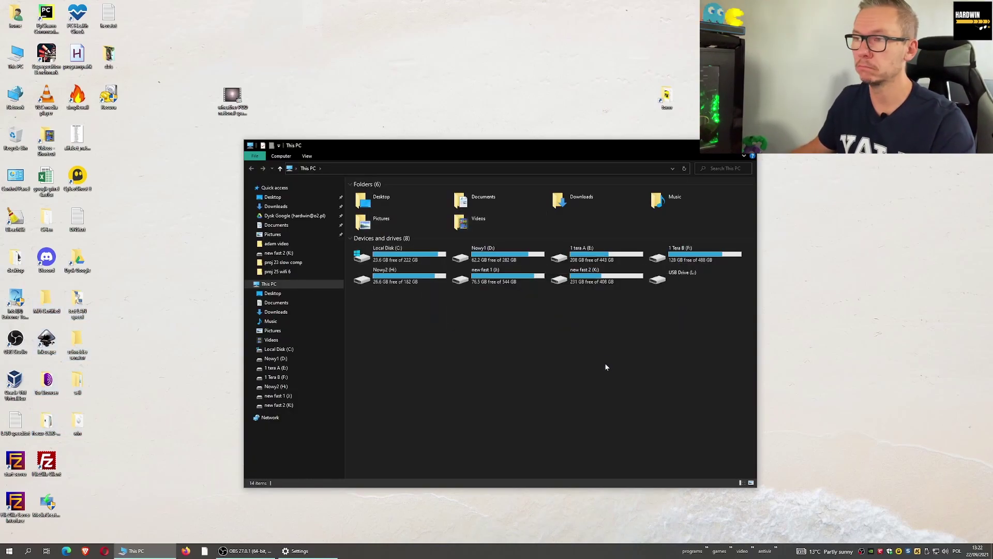
On the fast 2 (K:) drive, copy the important data folder into the my data backup folder
{"action": "left_click", "coordinate": [609, 285]}
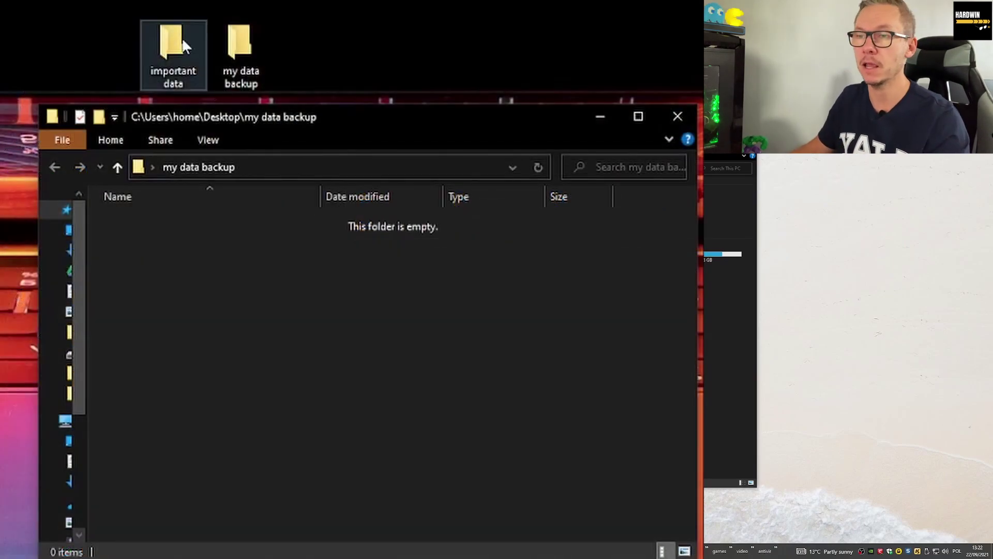
{"action": "right_click", "coordinate": [179, 44]}
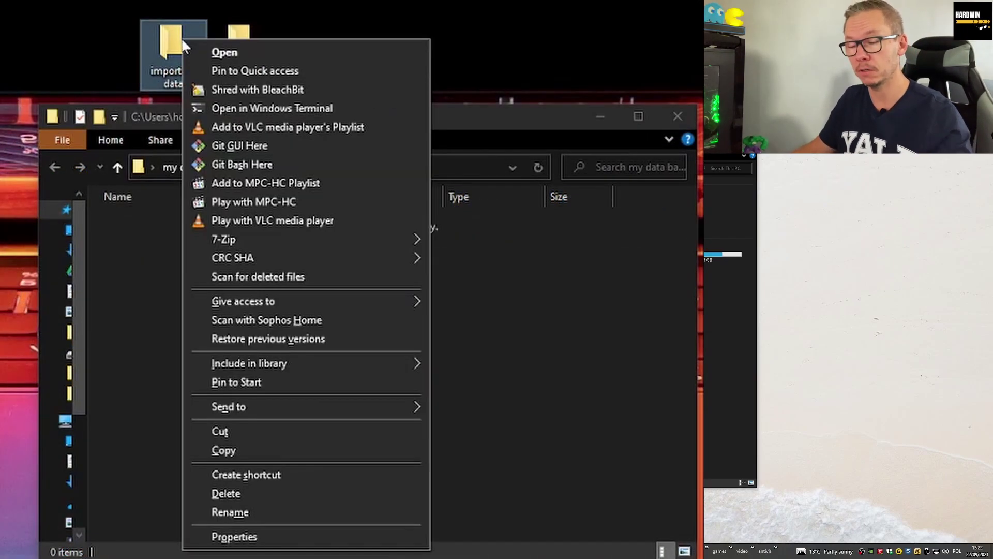
{"action": "left_click", "coordinate": [250, 447]}
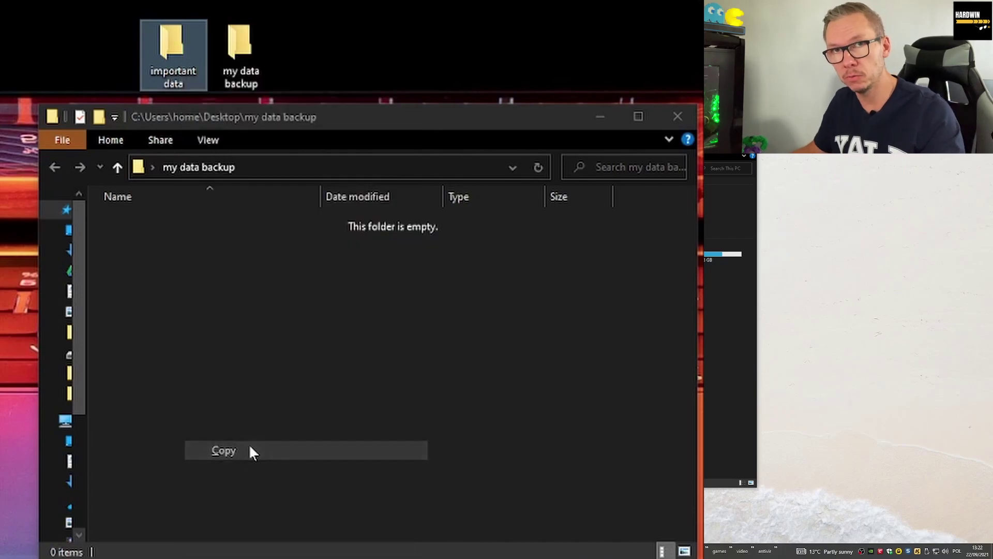
{"action": "left_click", "coordinate": [316, 305]}
{"action": "right_click", "coordinate": [316, 305]}
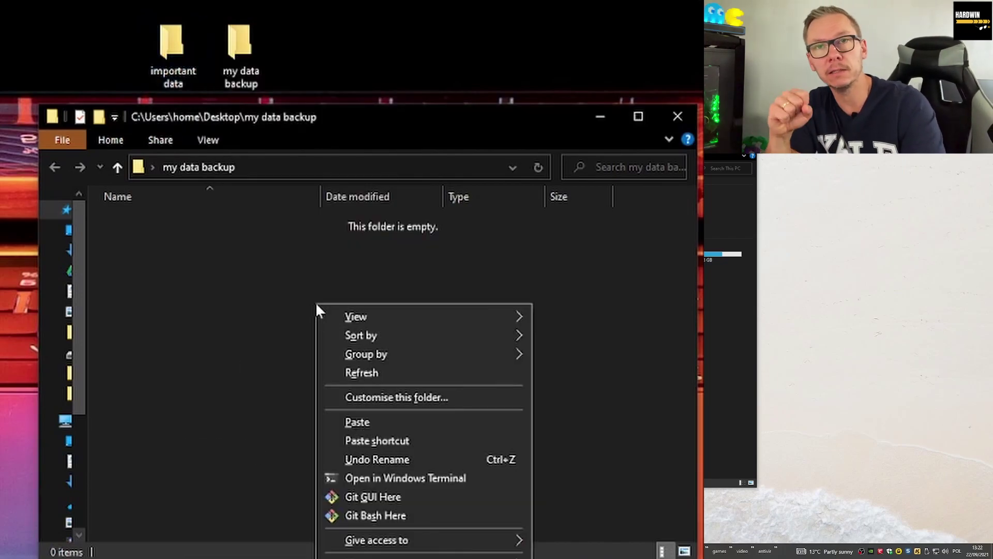
{"action": "left_click", "coordinate": [361, 420]}
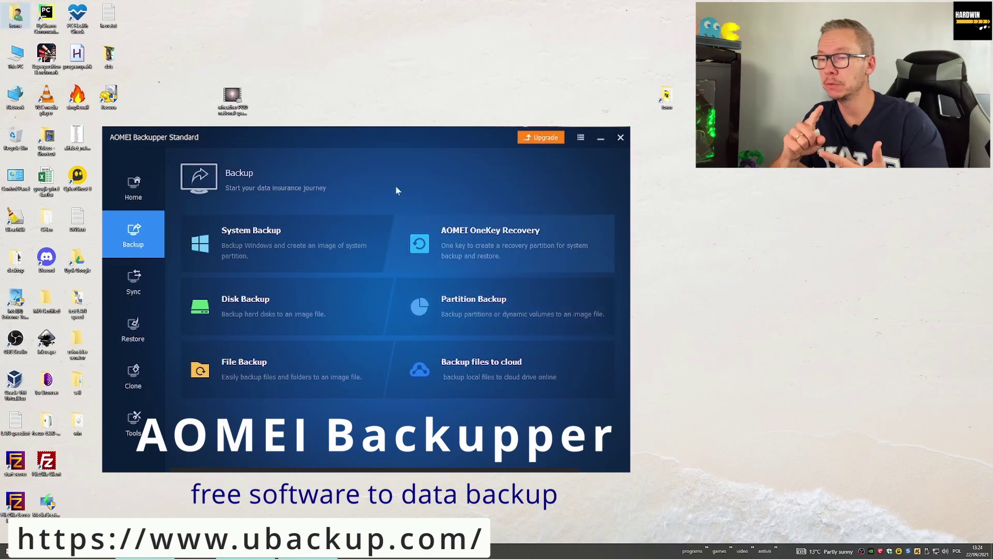
Switch from Disk Backup to File Backup and add the Documents folder as the source
{"action": "left_click", "coordinate": [304, 309]}
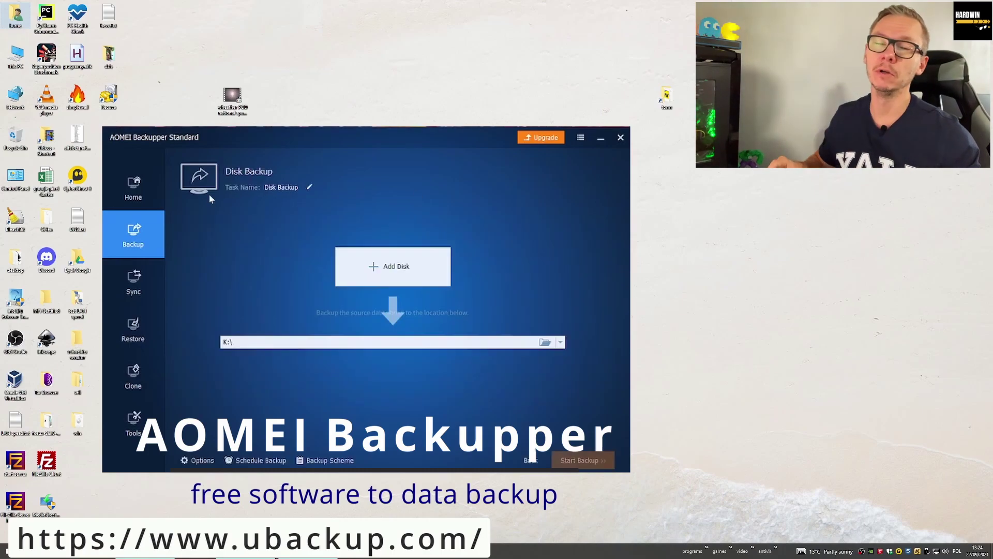
{"action": "left_click", "coordinate": [530, 460]}
{"action": "left_click", "coordinate": [321, 367]}
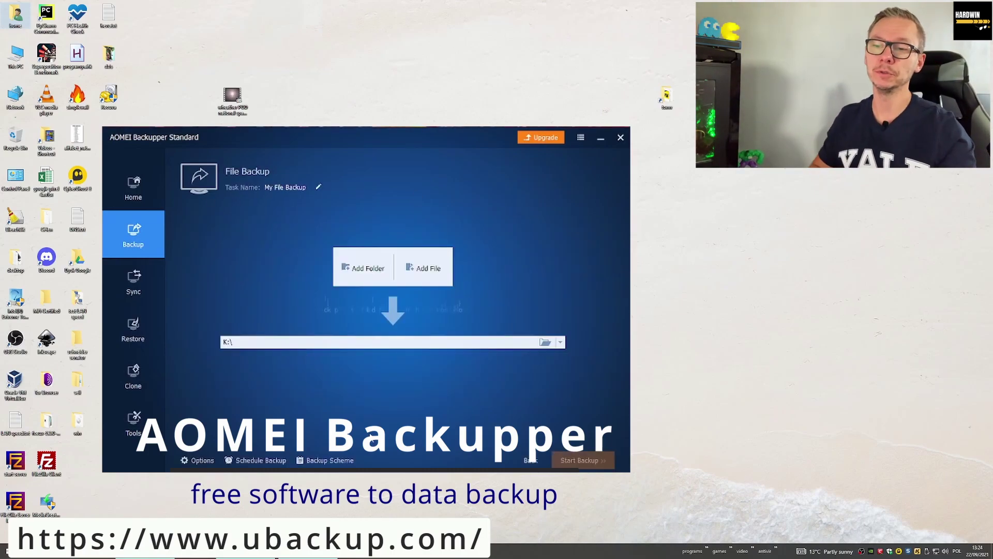
{"action": "left_click", "coordinate": [364, 267]}
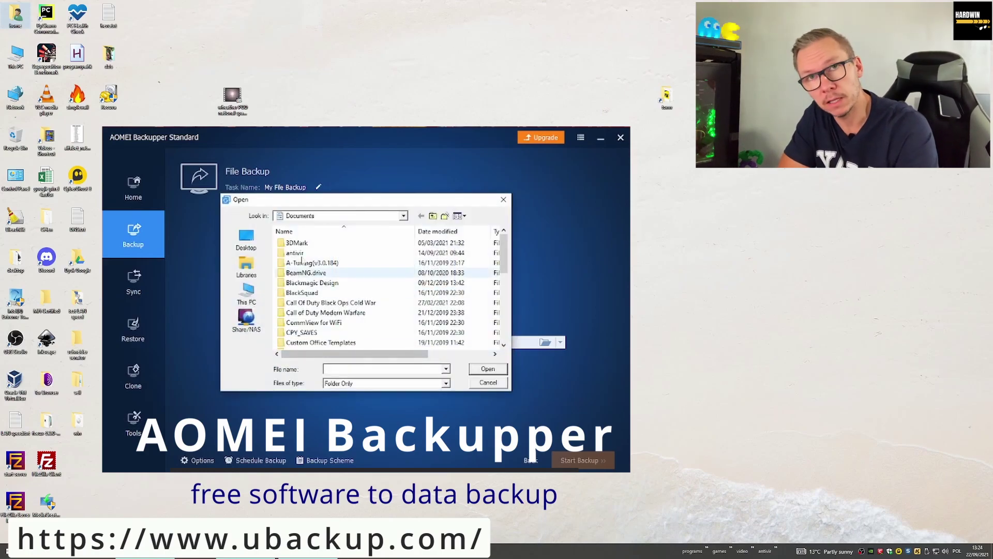
{"action": "left_click", "coordinate": [493, 371]}
{"action": "left_click", "coordinate": [491, 370]}
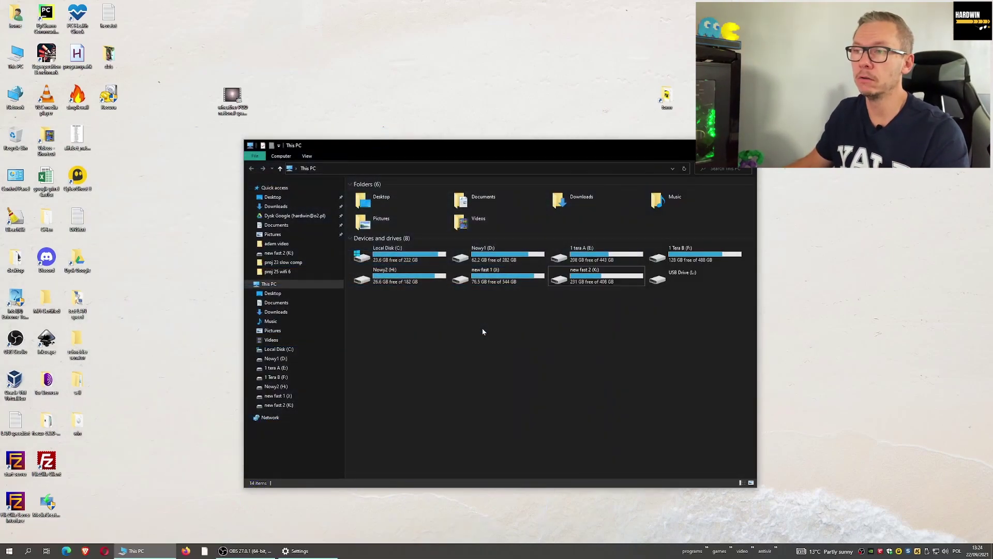
{"action": "left_click", "coordinate": [408, 259]}
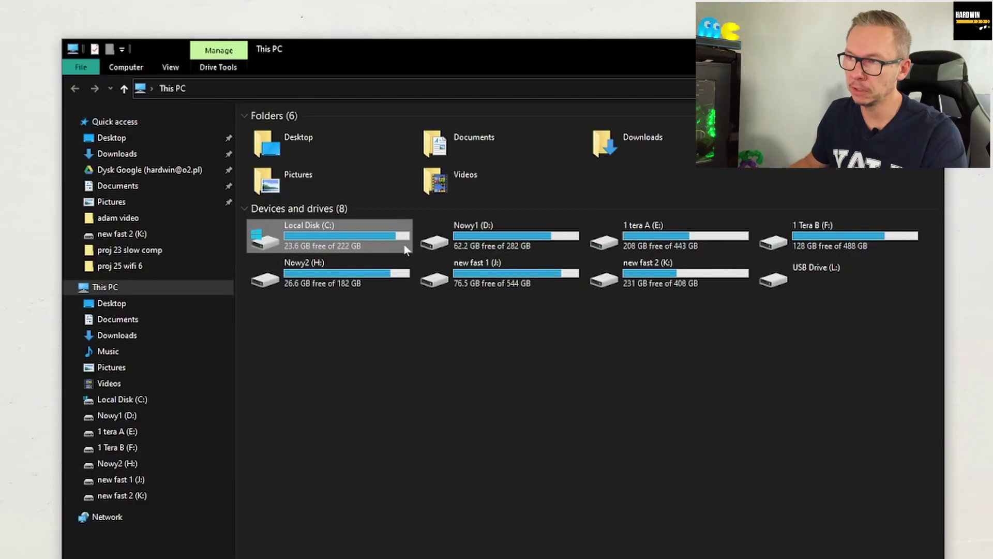
{"action": "mouse_move", "coordinate": [334, 245]}
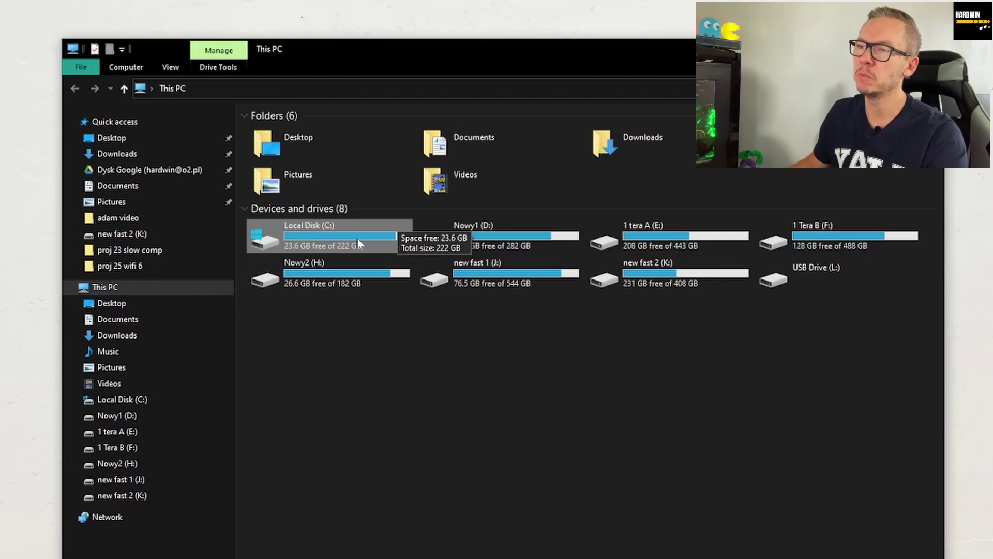
{"action": "left_click", "coordinate": [378, 373]}
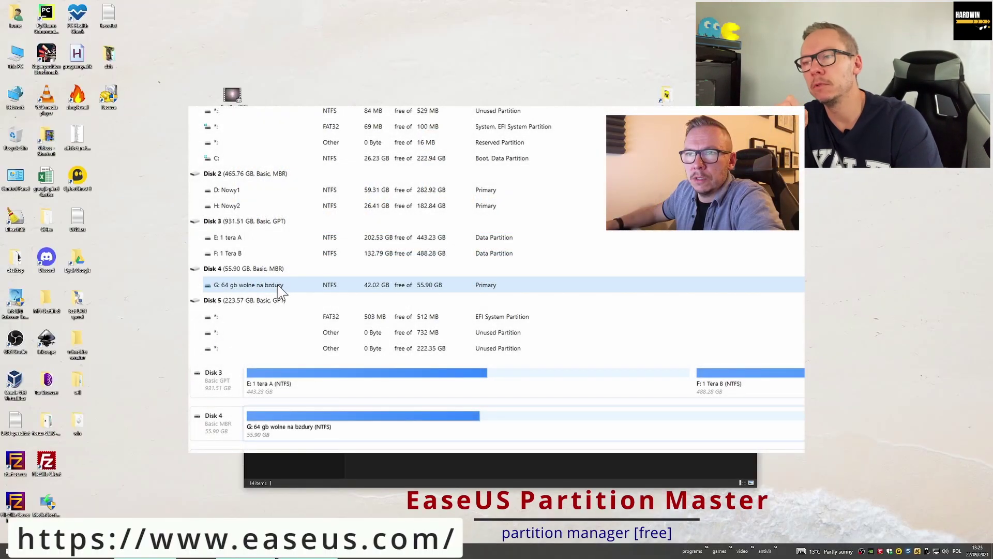
Shrink the G: partition to 13.88 GB with Resize/Move
{"action": "right_click", "coordinate": [278, 289]}
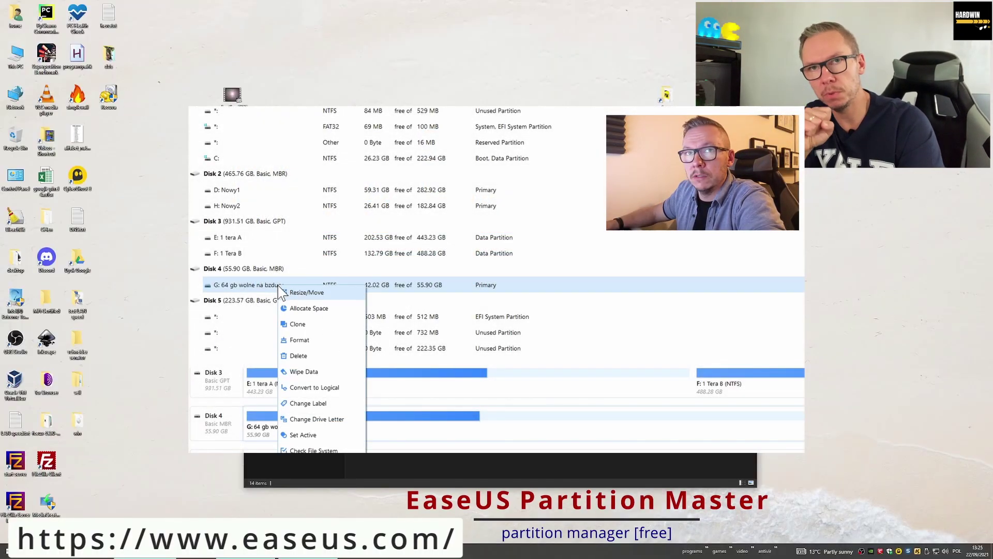
{"action": "left_click", "coordinate": [313, 294]}
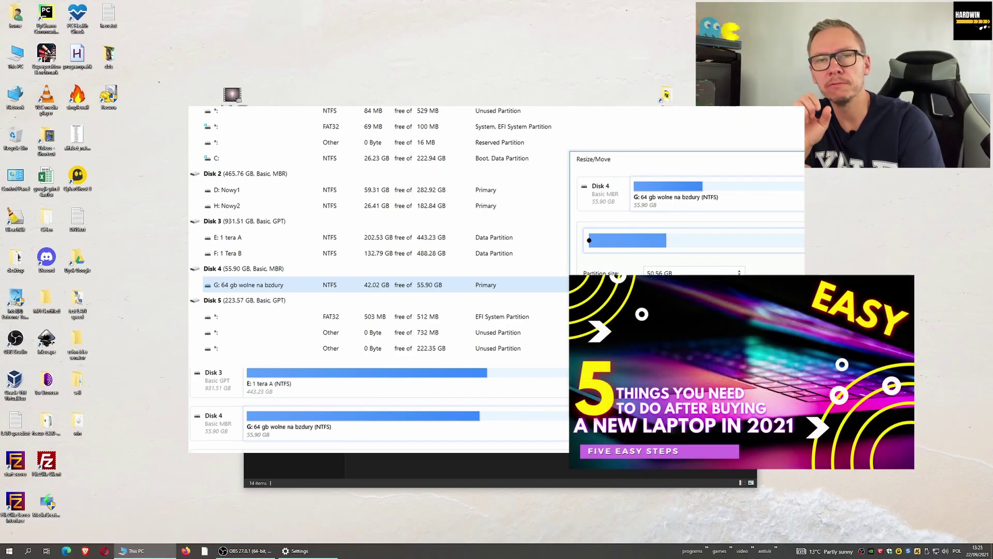
{"action": "left_click_drag", "start_coordinate": [801, 241], "coordinate": [737, 259]}
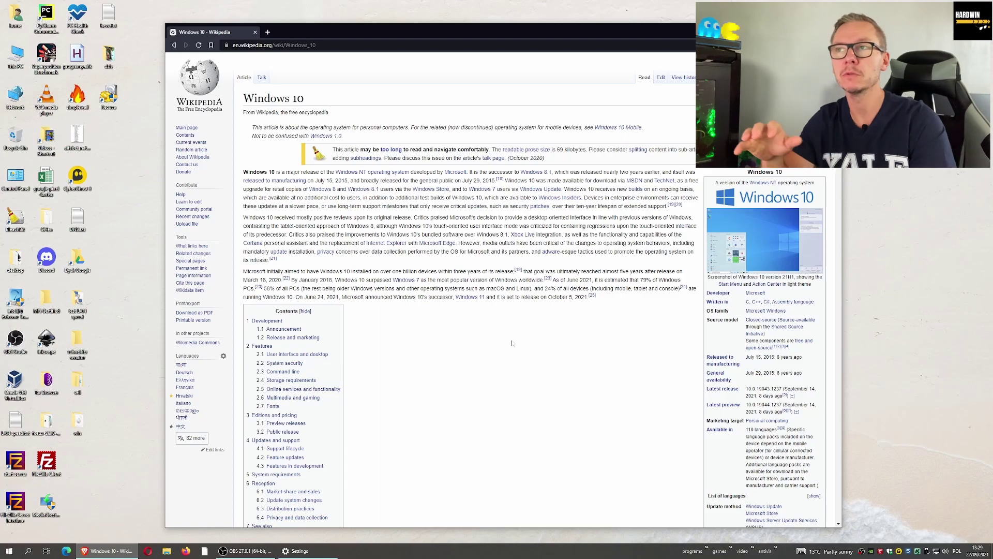
Load google.com from the address bar
{"action": "key", "text": "ctrl+l"}
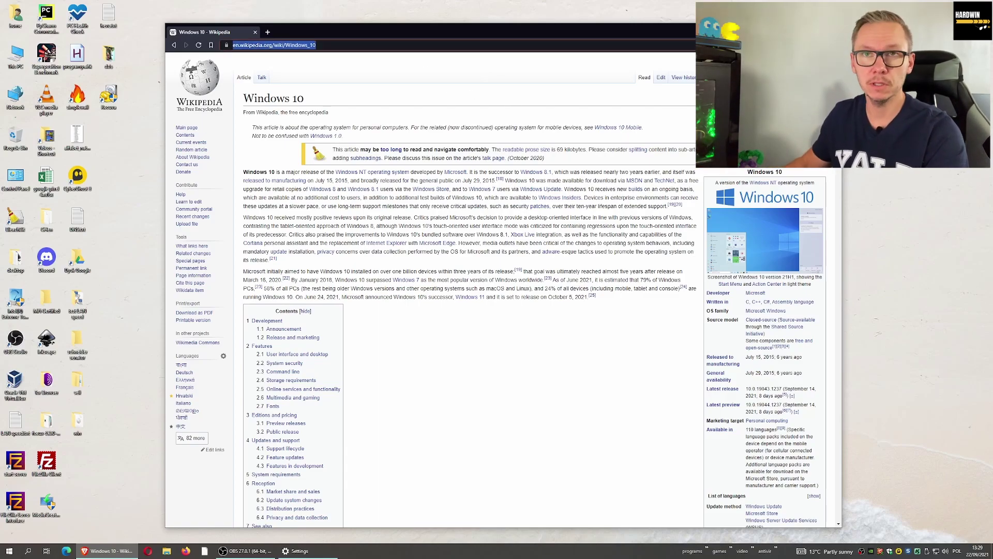
{"action": "type", "text": "g"}
{"action": "key", "text": "Return"}
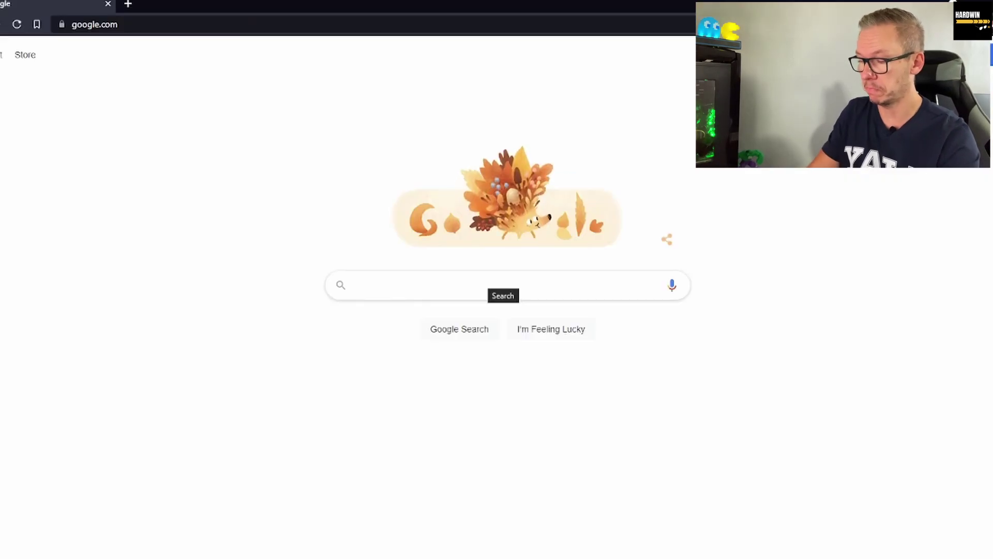
Search Google for 'download windows 10' and open Microsoft's Download Windows 10 result
{"action": "left_click", "coordinate": [490, 205]}
{"action": "type", "text": "do"}
{"action": "key", "text": "Down"}
{"action": "key", "text": "Return"}
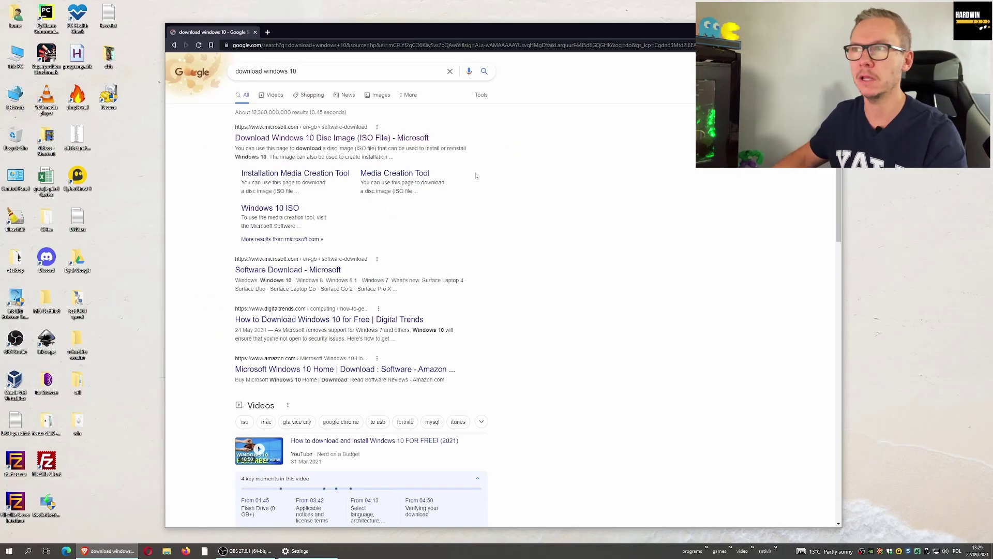
{"action": "left_click", "coordinate": [290, 137]}
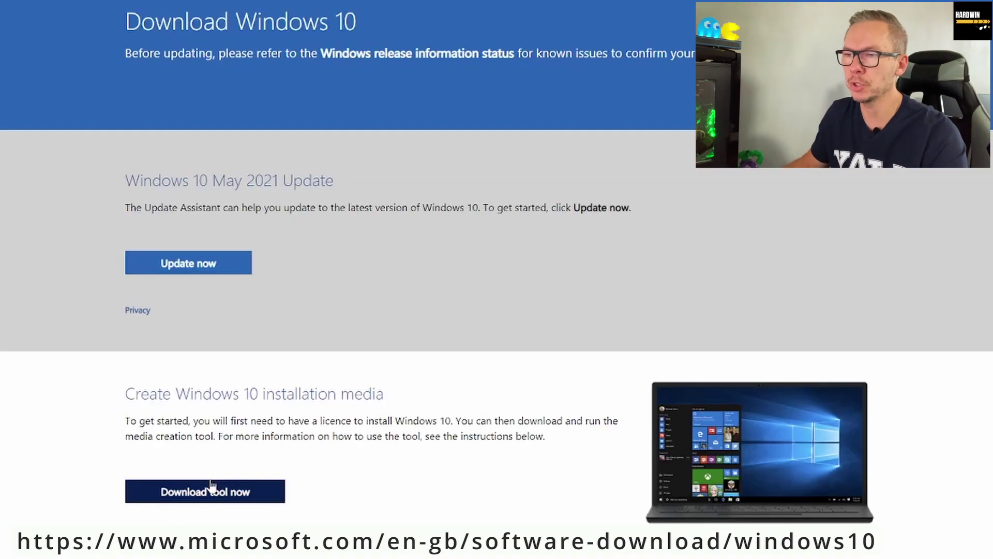
Download the media creation tool to the desktop and launch MediaCreationTool21H1
{"action": "left_click", "coordinate": [206, 499]}
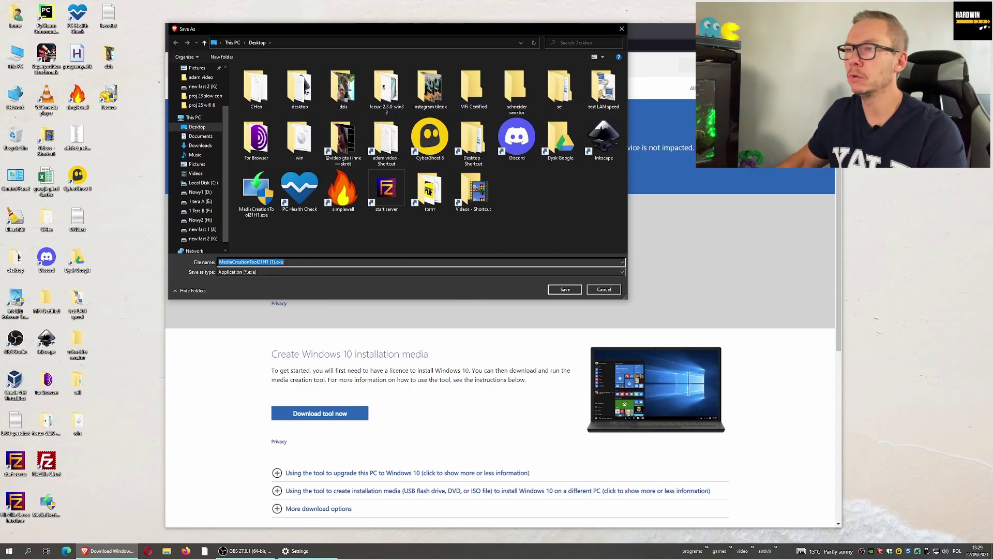
{"action": "left_click", "coordinate": [572, 287]}
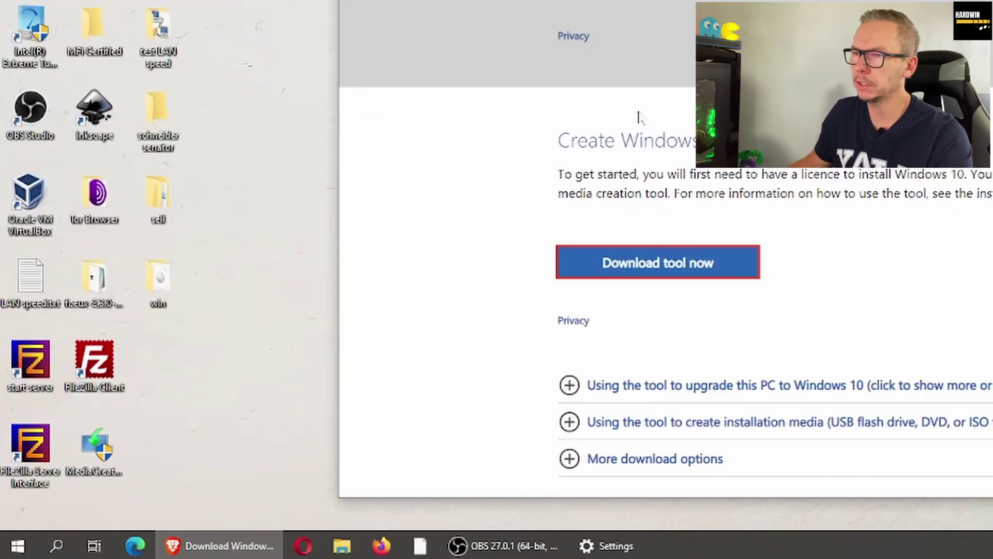
{"action": "double_click", "coordinate": [106, 452]}
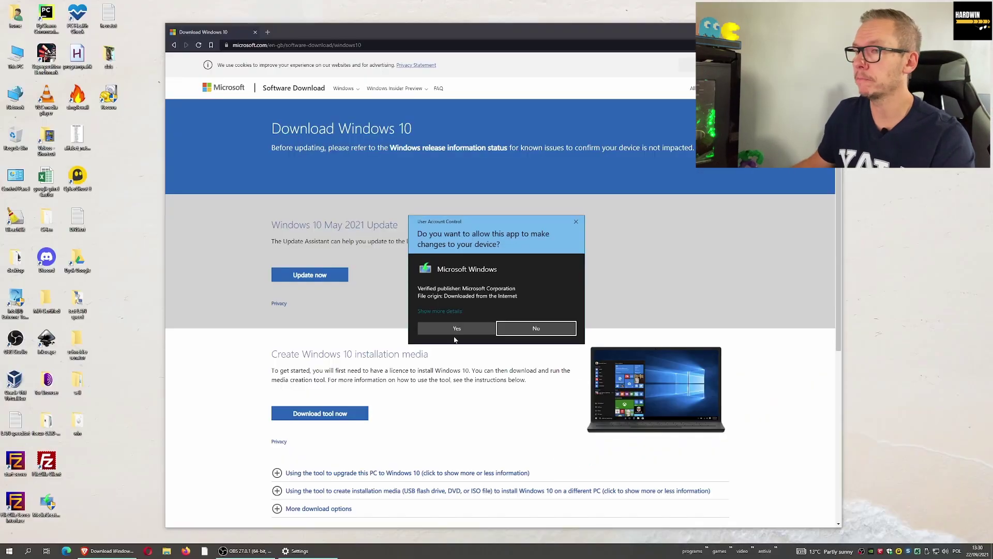
Allow the setup tool, accept the licence, and choose to create installation media
{"action": "left_click", "coordinate": [455, 330]}
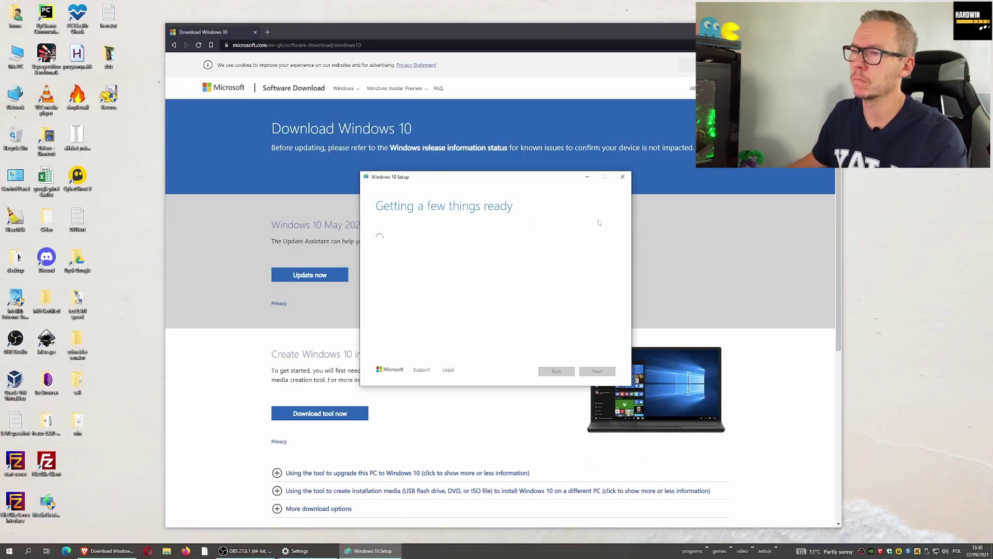
{"action": "left_click", "coordinate": [598, 371]}
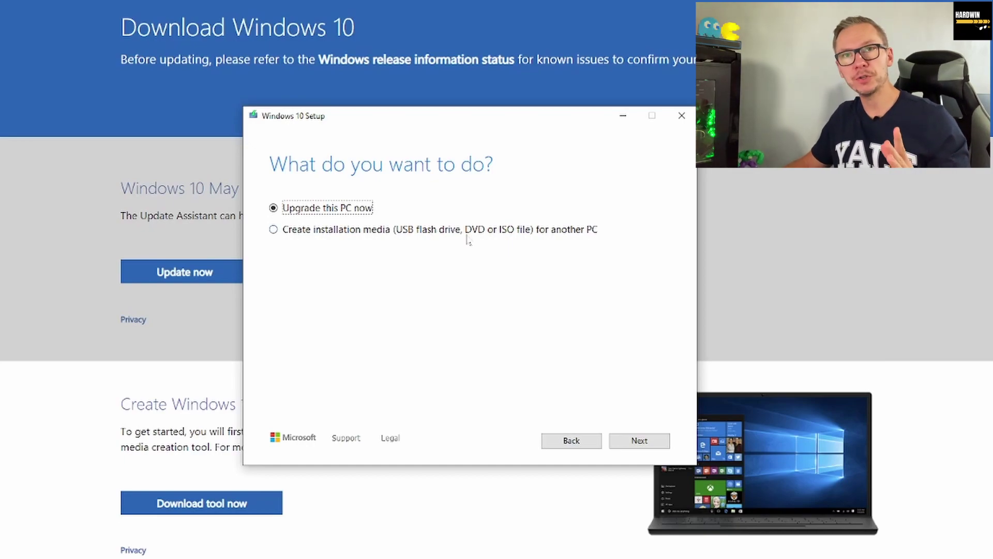
{"action": "left_click", "coordinate": [340, 229]}
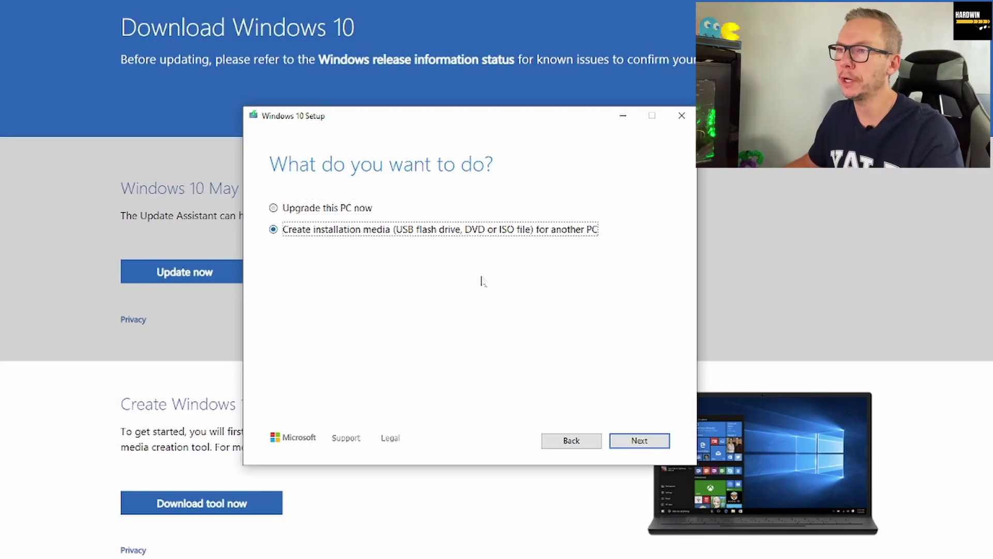
{"action": "left_click", "coordinate": [638, 440]}
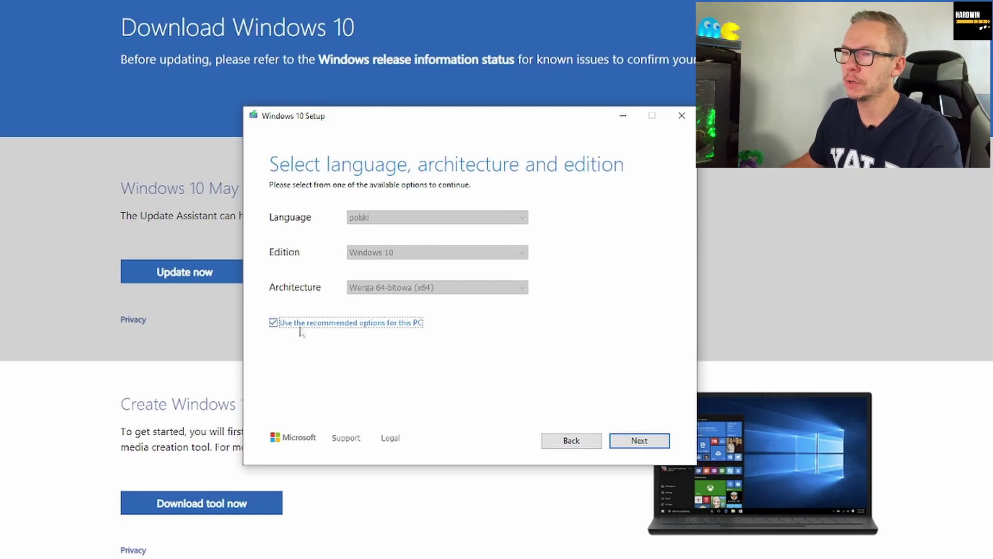
Turn off recommended options and set language to English (United Kingdom), keeping 64-bit architecture
{"action": "left_click", "coordinate": [337, 324]}
{"action": "left_click", "coordinate": [434, 219]}
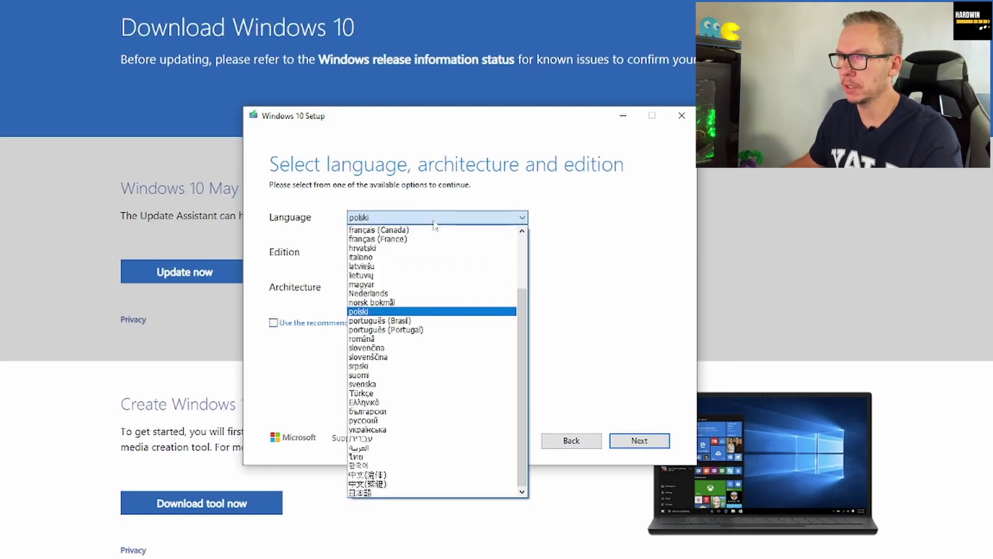
{"action": "scroll", "coordinate": [445, 257], "scroll_direction": "up", "scroll_amount": 3}
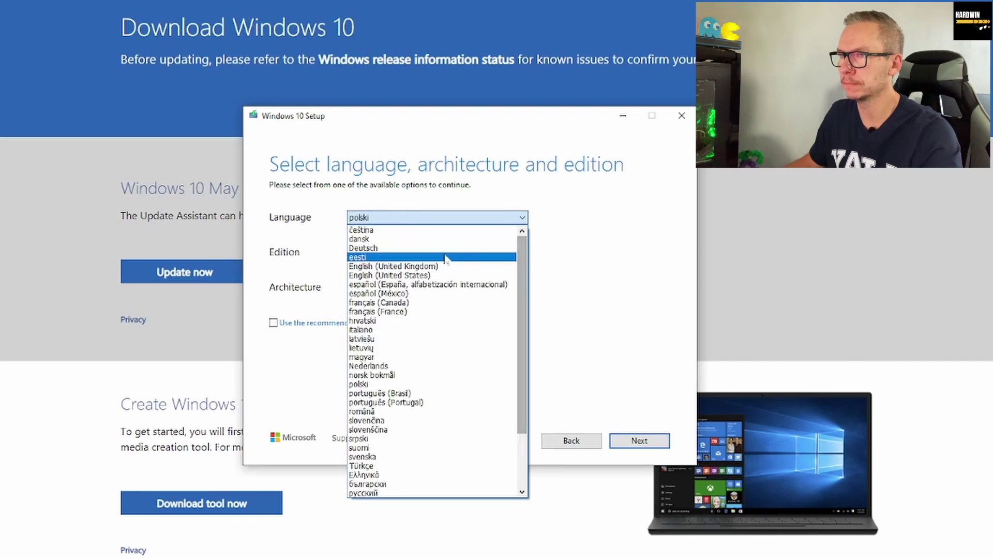
{"action": "left_click", "coordinate": [445, 266]}
{"action": "left_click", "coordinate": [435, 287]}
{"action": "left_click", "coordinate": [425, 301]}
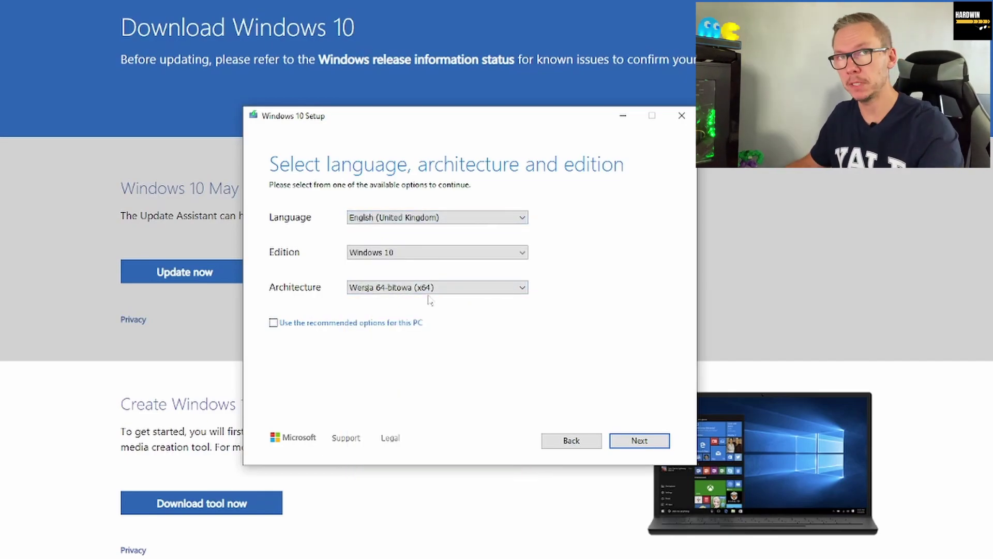
{"action": "left_click", "coordinate": [639, 440]}
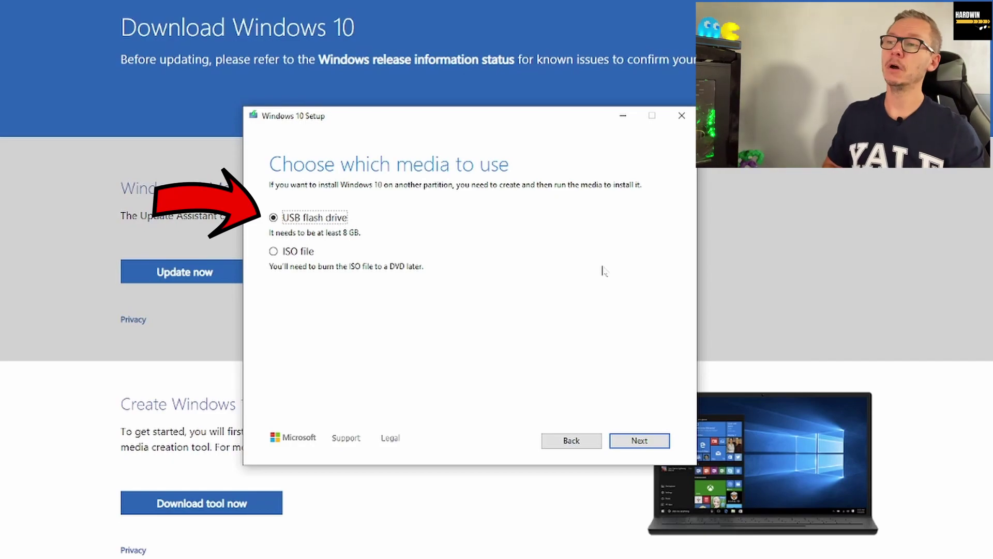
Choose USB flash drive as the media type and continue to drive selection
{"action": "left_click", "coordinate": [283, 253]}
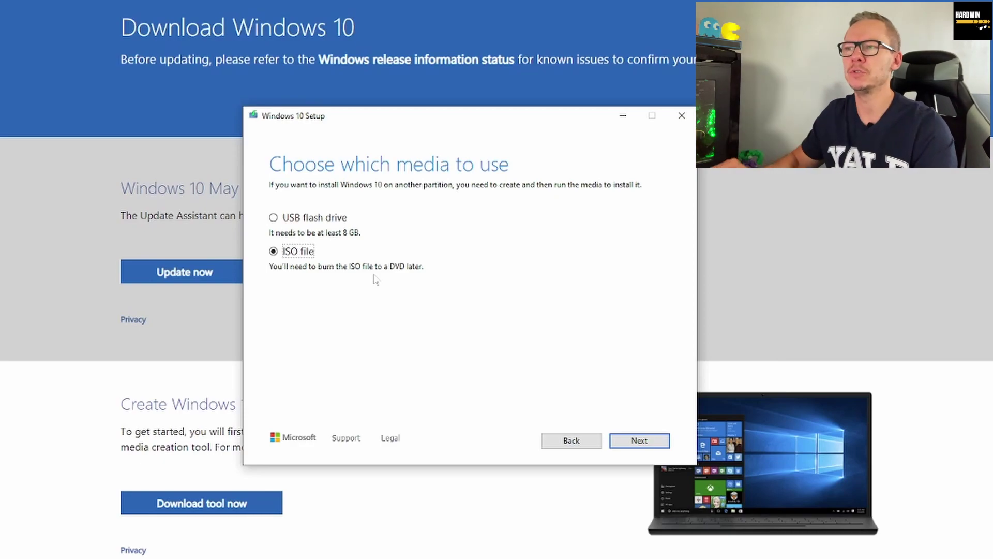
{"action": "key", "text": "Up"}
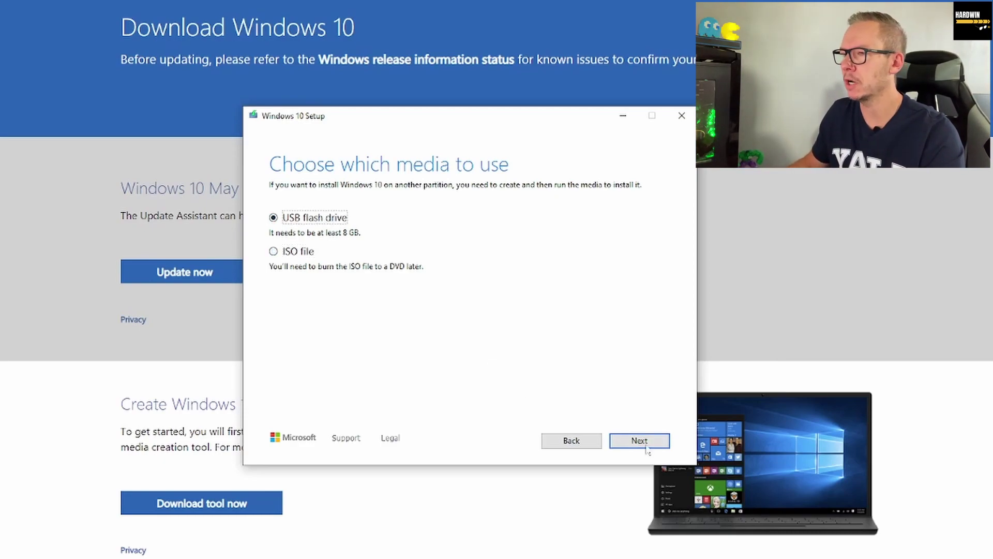
{"action": "left_click", "coordinate": [645, 445]}
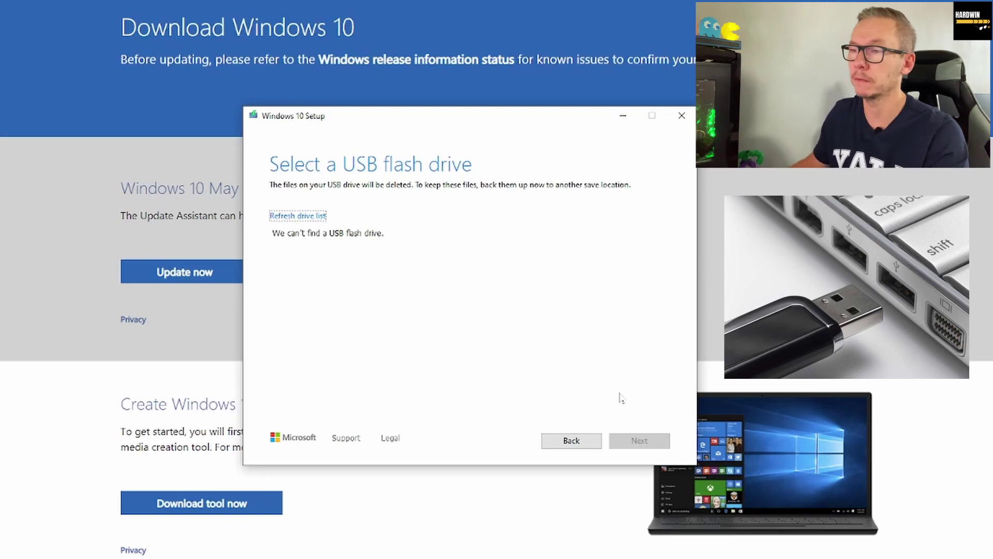
Go back, select ISO file, and check Windows.iso in the desktop win folder
{"action": "left_click", "coordinate": [571, 440]}
{"action": "left_click", "coordinate": [293, 252]}
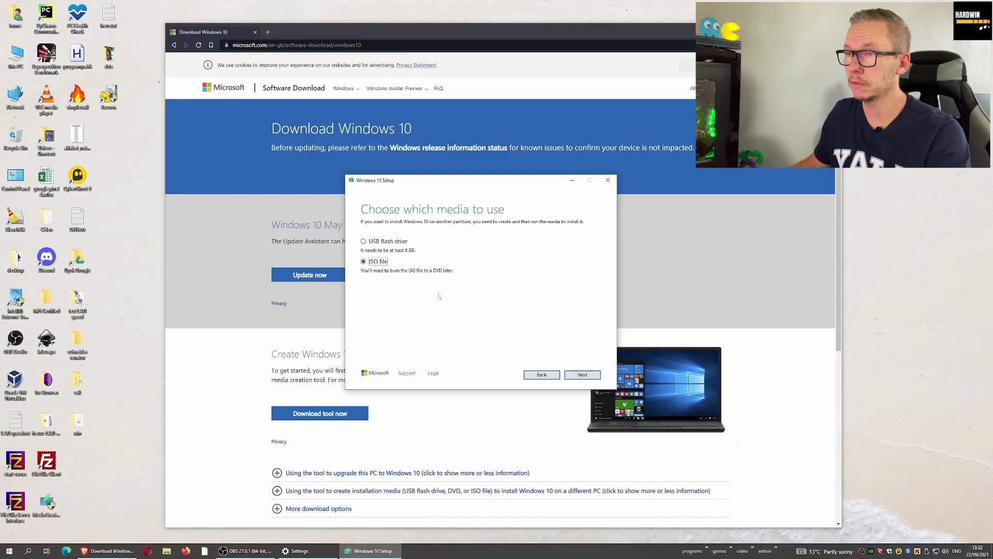
{"action": "double_click", "coordinate": [75, 422]}
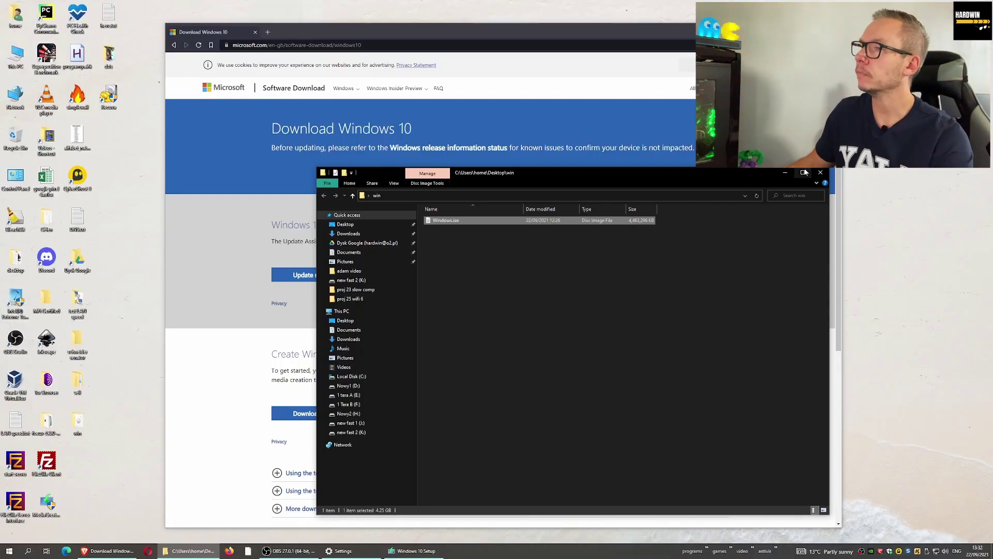
{"action": "left_click", "coordinate": [821, 172]}
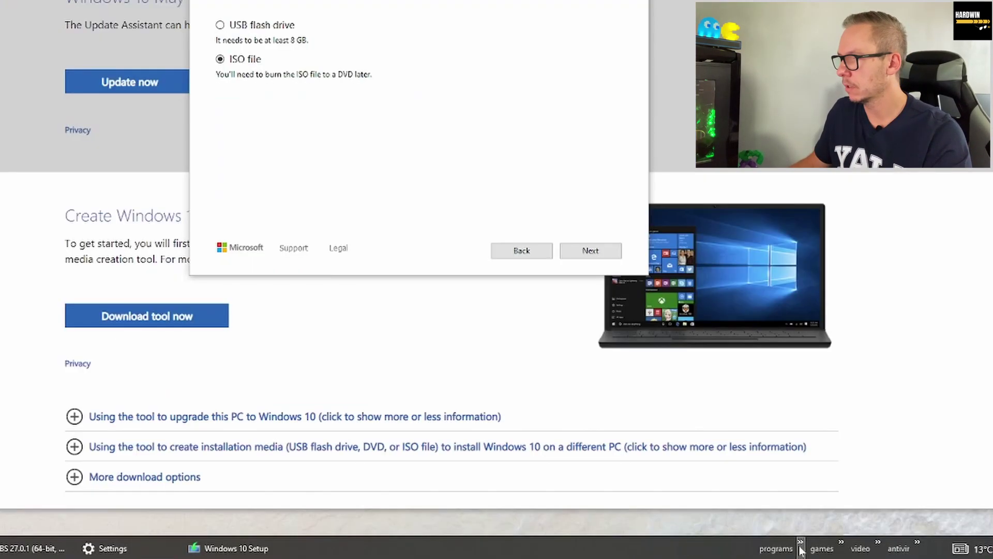
Launch Rufus 3.15 and allow it to make changes to the device
{"action": "left_click", "coordinate": [707, 552]}
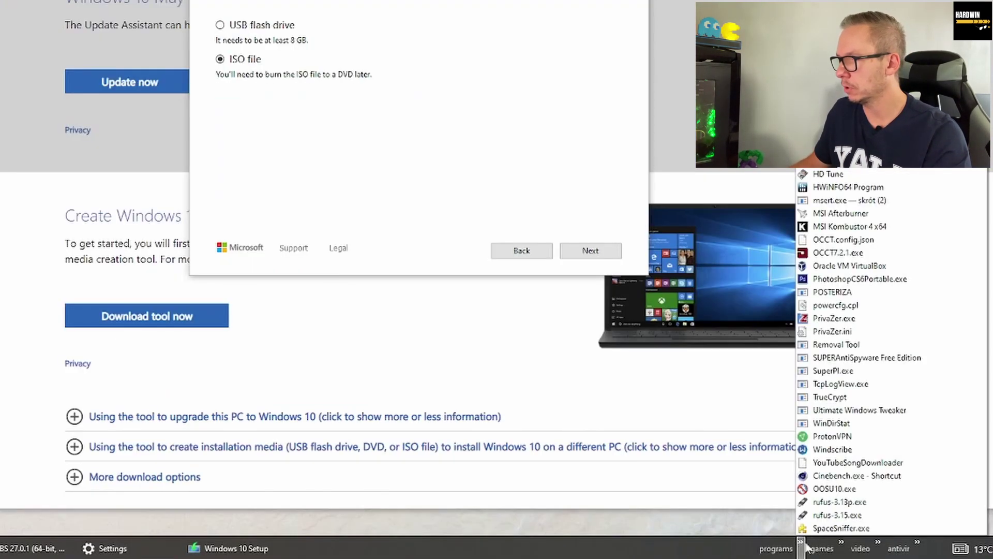
{"action": "left_click", "coordinate": [861, 517]}
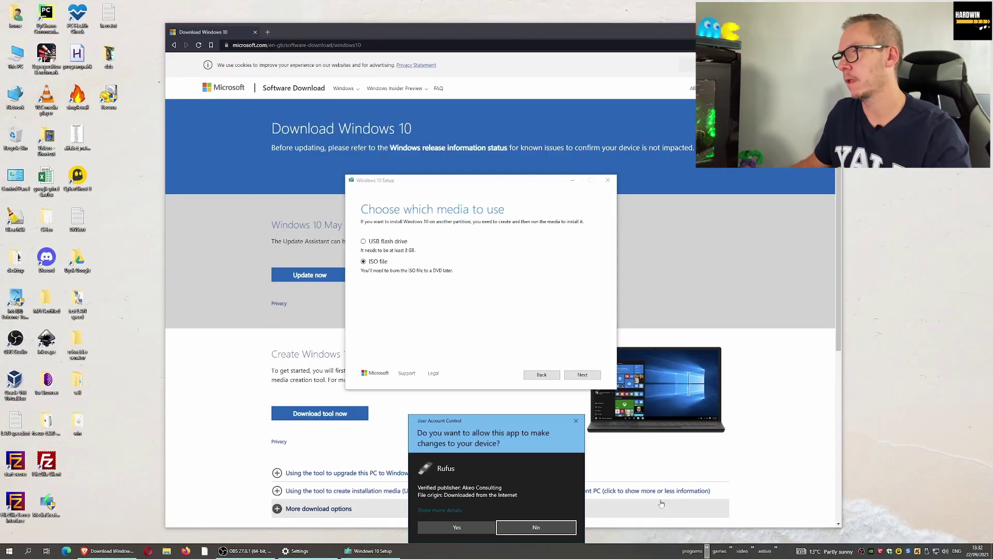
{"action": "left_click", "coordinate": [478, 523]}
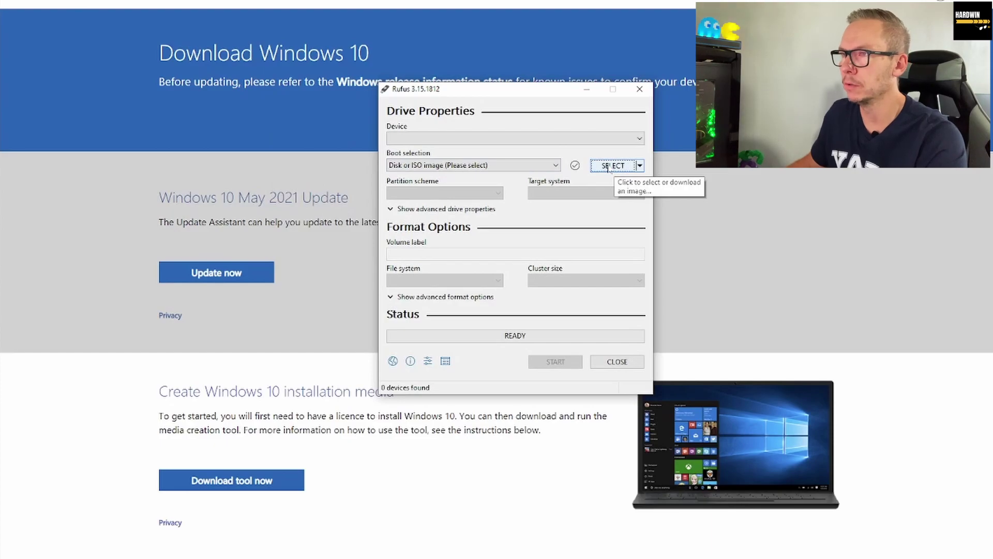
Load Windows.iso, set the partition scheme to GPT, and start writing the 16 GB drive
{"action": "left_click", "coordinate": [609, 166]}
{"action": "left_click", "coordinate": [984, 500]}
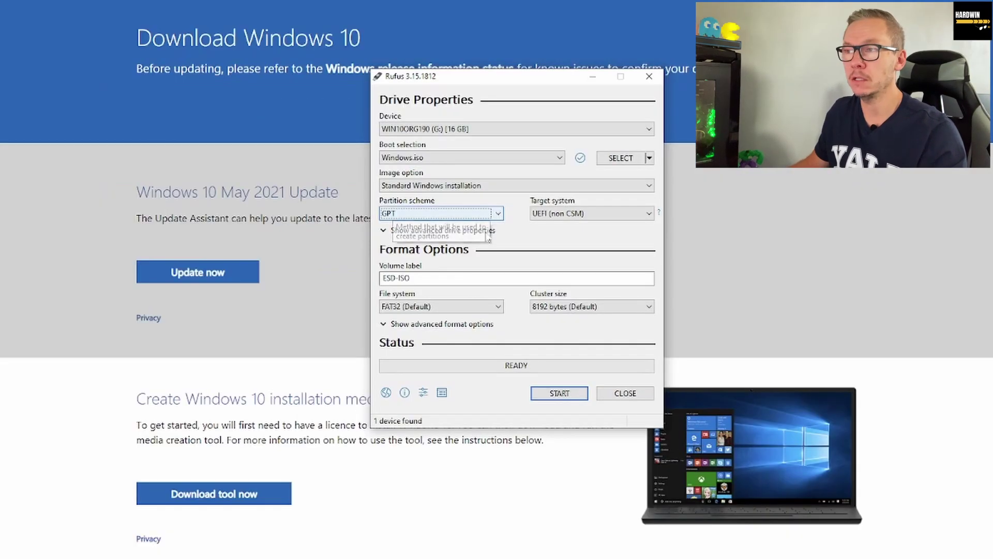
{"action": "left_click", "coordinate": [471, 214]}
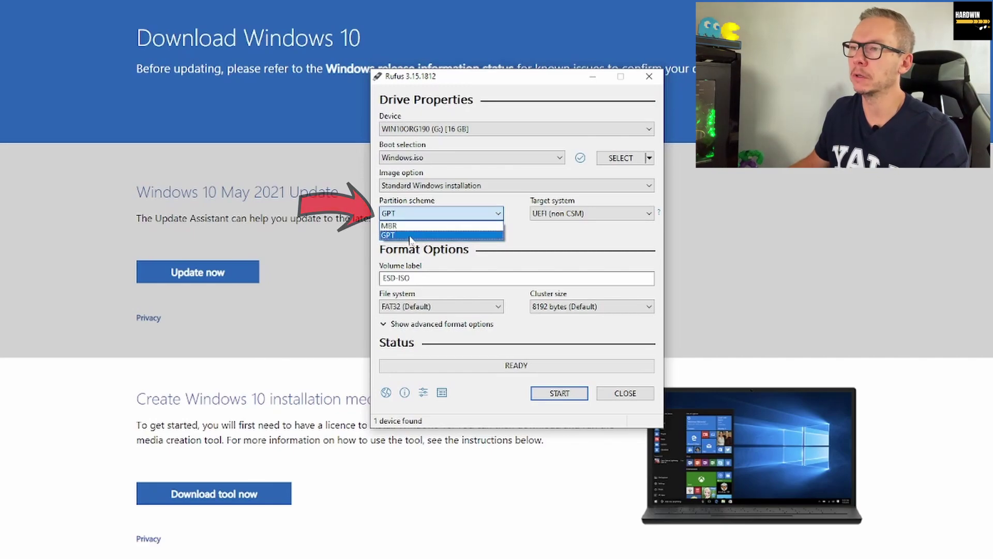
{"action": "left_click", "coordinate": [411, 239]}
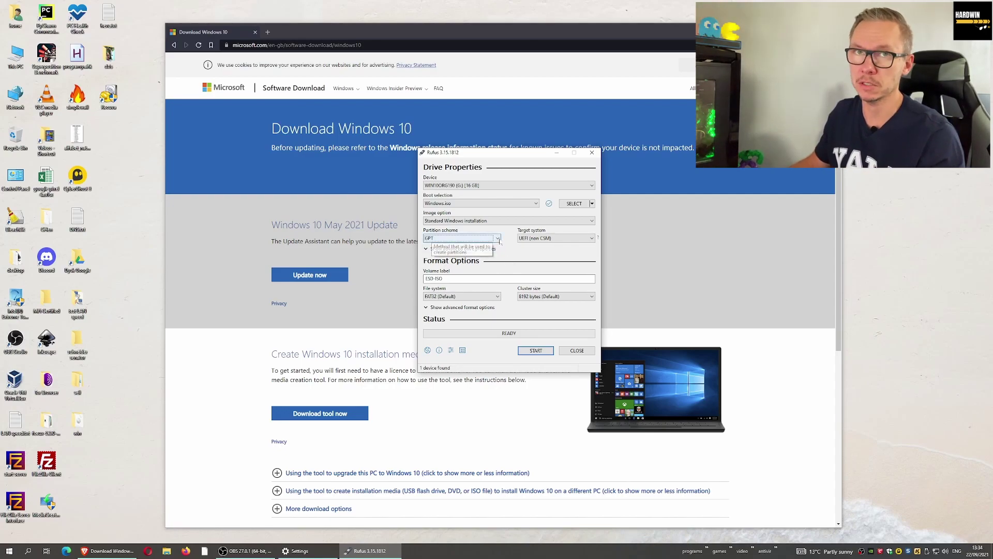
{"action": "left_click", "coordinate": [536, 350]}
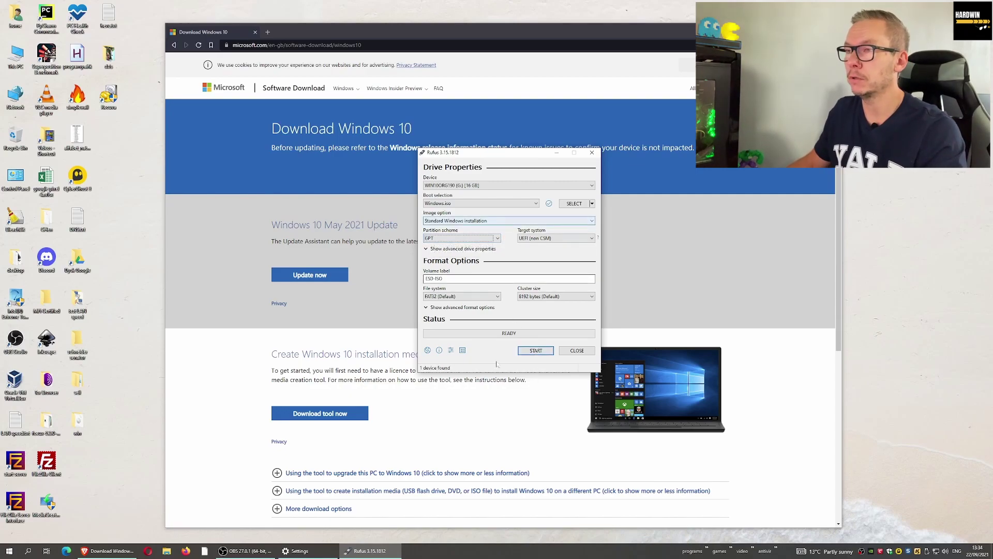
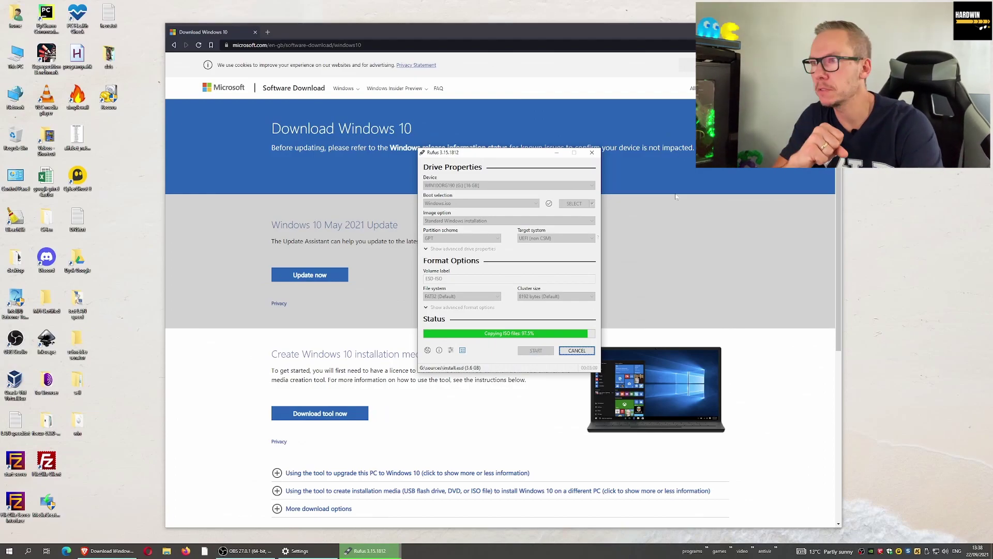
Nudge the Rufus window slightly aside on the screen
{"action": "left_click_drag", "start_coordinate": [517, 157], "coordinate": [512, 164]}
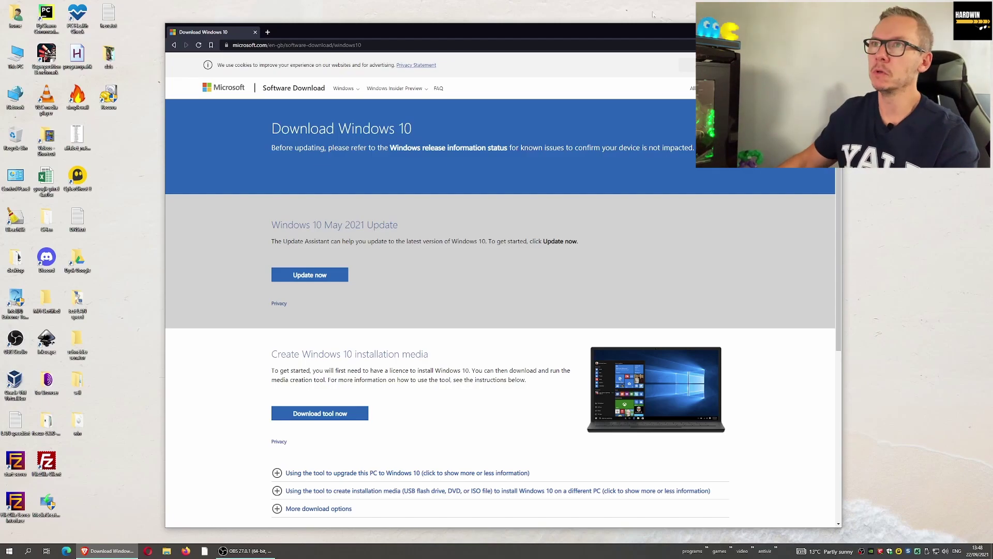
Load the ebay.co.uk homepage in a new browser tab
{"action": "left_click", "coordinate": [267, 32]}
{"action": "type", "text": "e"}
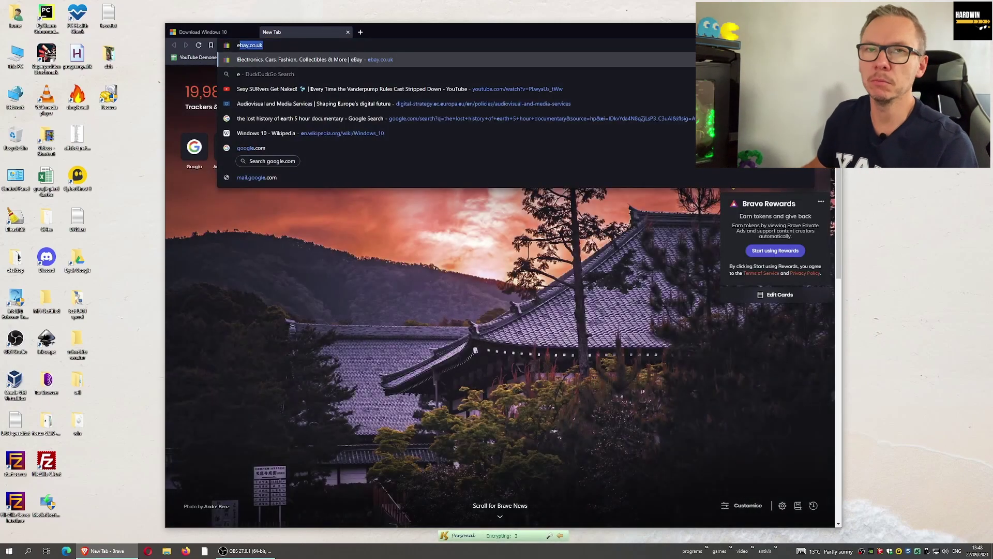
{"action": "key", "text": "Return"}
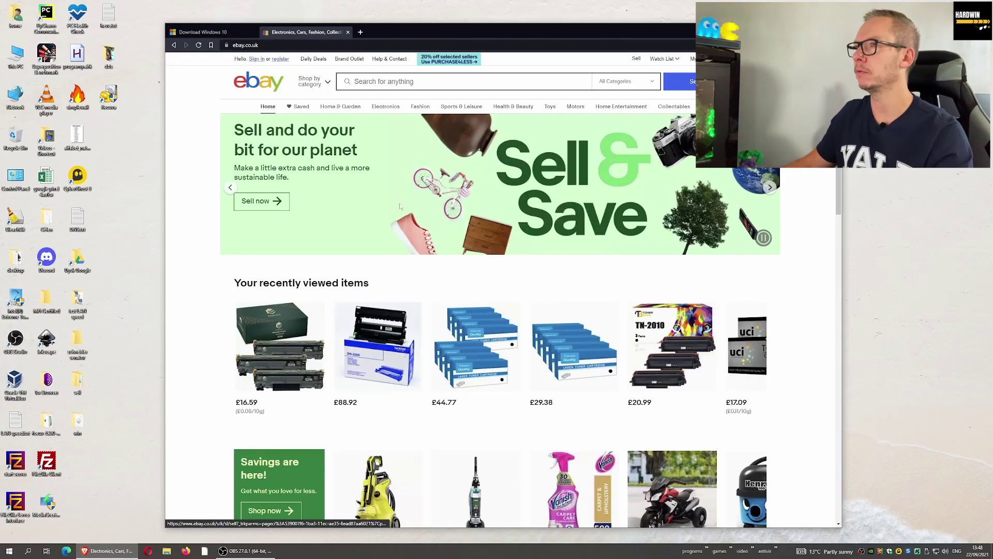
Search eBay for 'windows 10', choosing the 'windows 10 pro key' suggestion
{"action": "left_click", "coordinate": [354, 81]}
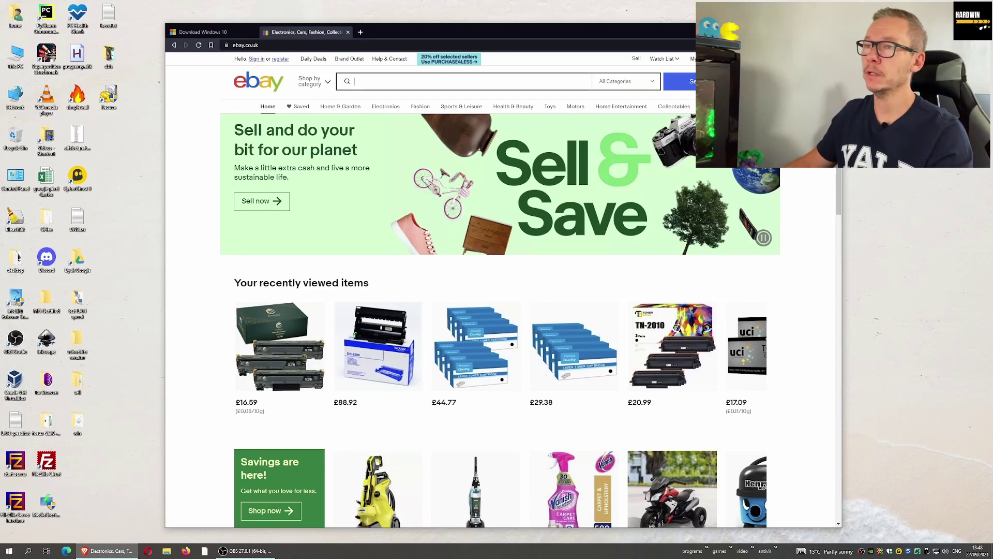
{"action": "type", "text": "windows 10"}
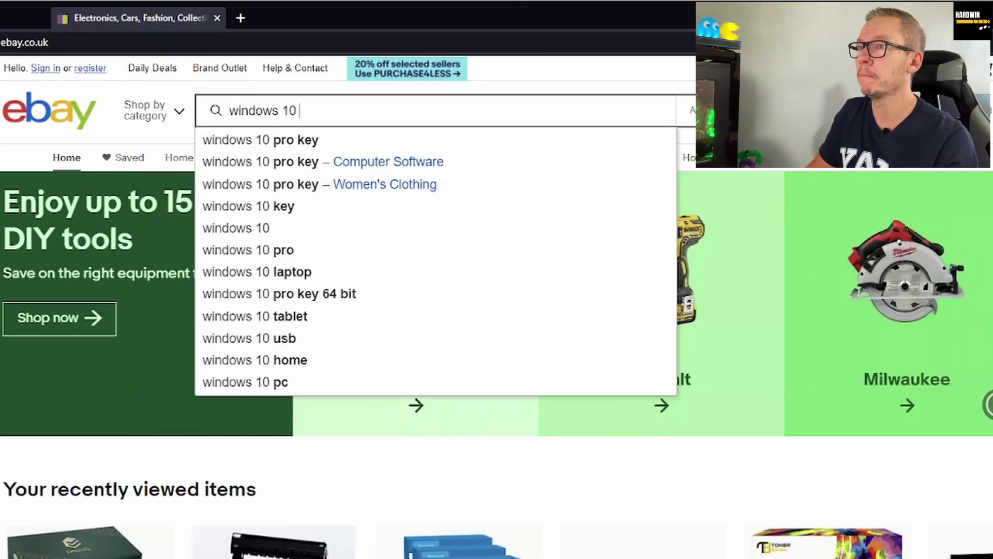
{"action": "key", "text": "Down"}
{"action": "key", "text": "Down"}
{"action": "key", "text": "Down"}
{"action": "key", "text": "Up"}
{"action": "key", "text": "Return"}
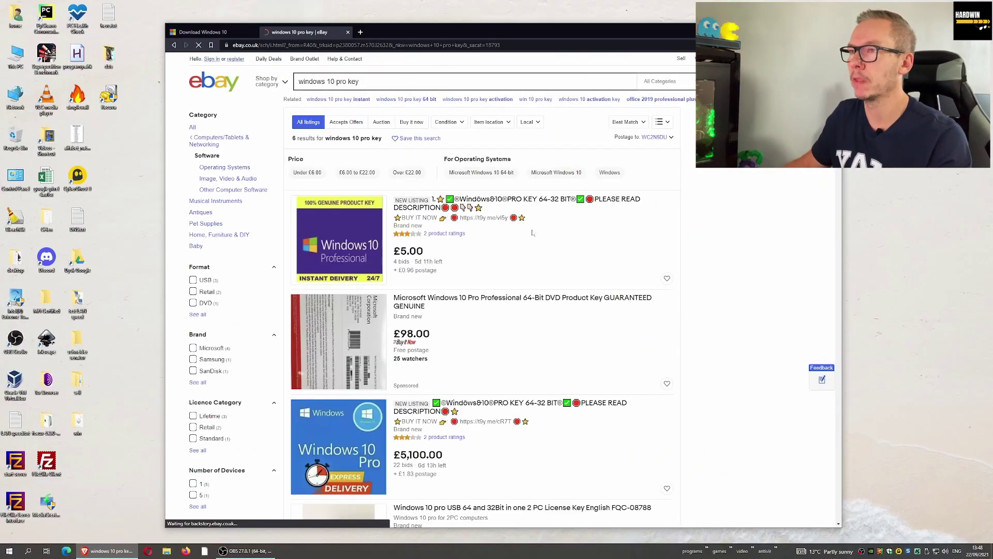
Inspect the £5.83 Win-10 Professional Key listing, then return to the results
{"action": "scroll", "coordinate": [522, 248], "scroll_direction": "down", "scroll_amount": 6}
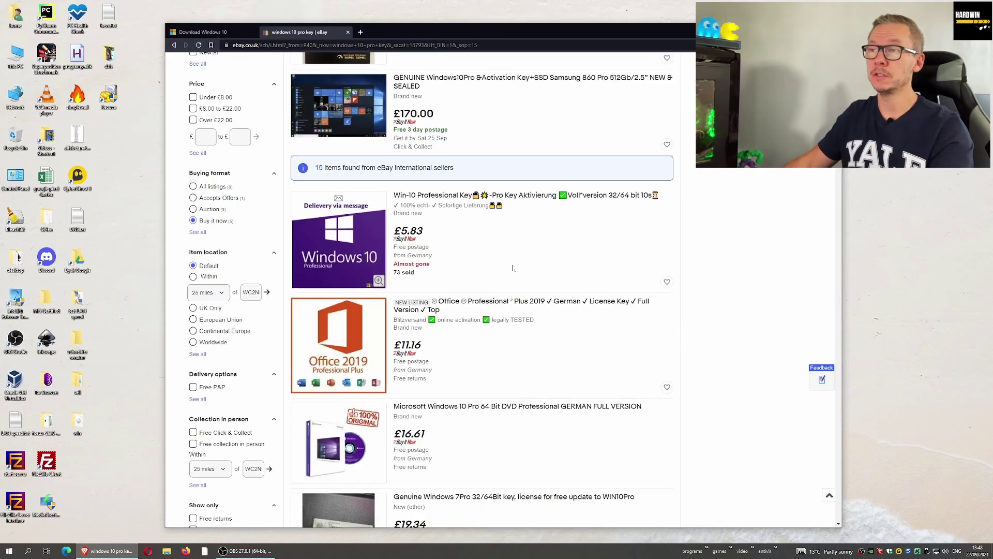
{"action": "left_click_drag", "start_coordinate": [423, 231], "coordinate": [401, 231]}
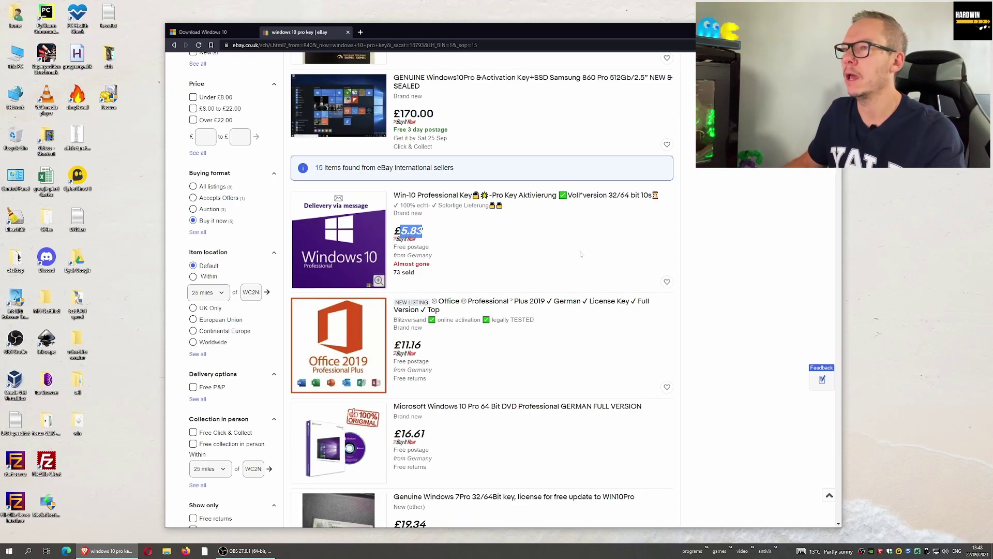
{"action": "left_click", "coordinate": [628, 238]}
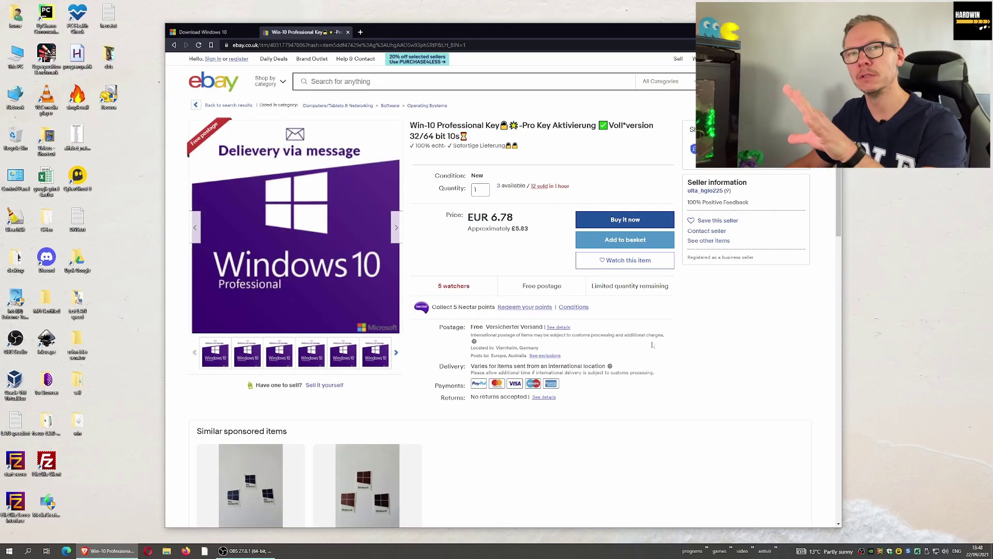
{"action": "scroll", "coordinate": [652, 345], "scroll_direction": "down", "scroll_amount": 10}
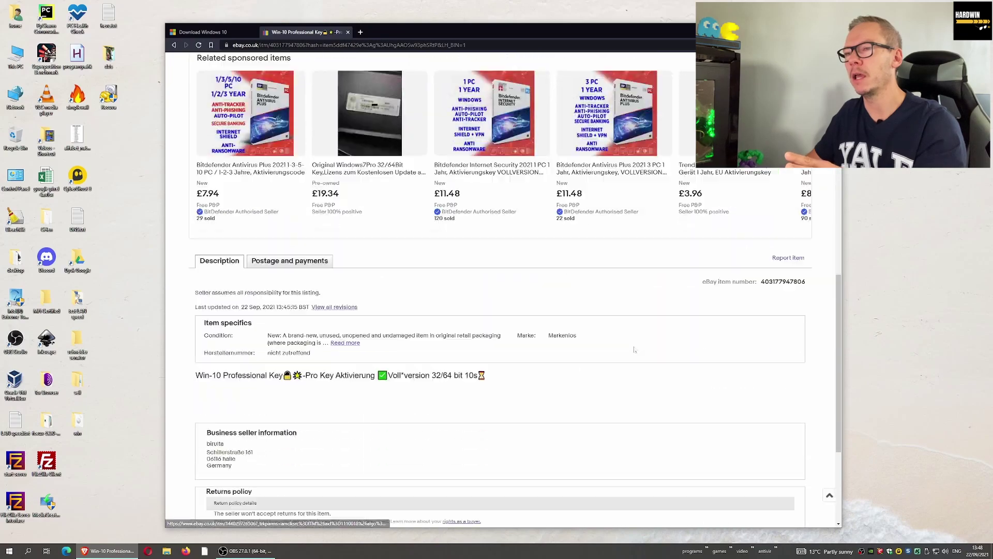
{"action": "scroll", "coordinate": [632, 348], "scroll_direction": "down", "scroll_amount": 2}
{"action": "key", "text": "alt+Left"}
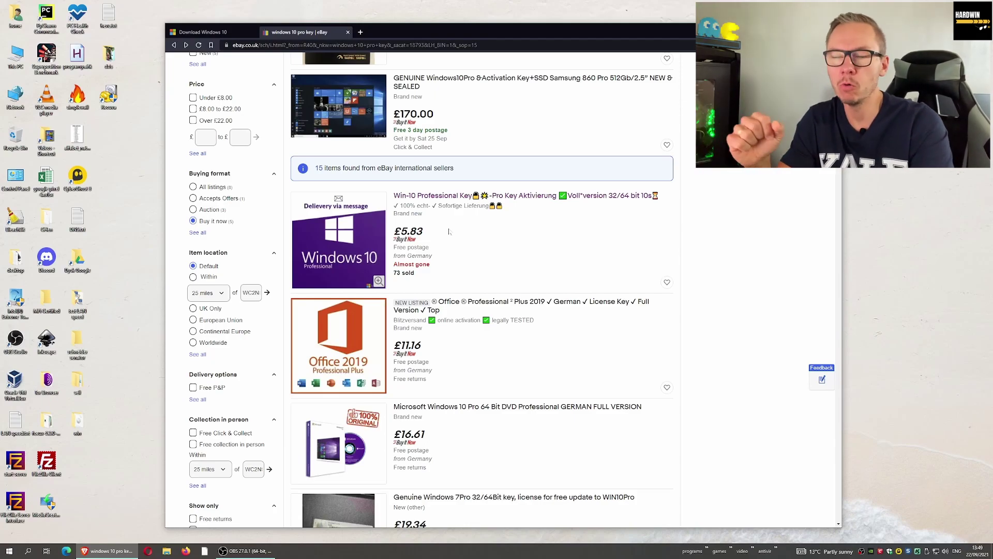
Return to the Under £7.00 results and view the £5.00 Windows 10 Pro key listing
{"action": "key", "text": "alt+Left"}
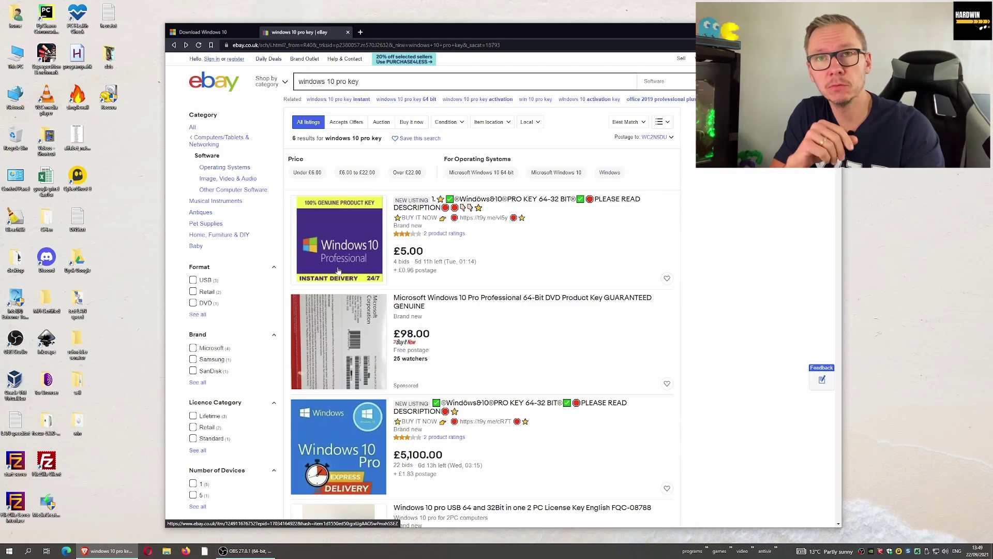
{"action": "key", "text": "alt+Right"}
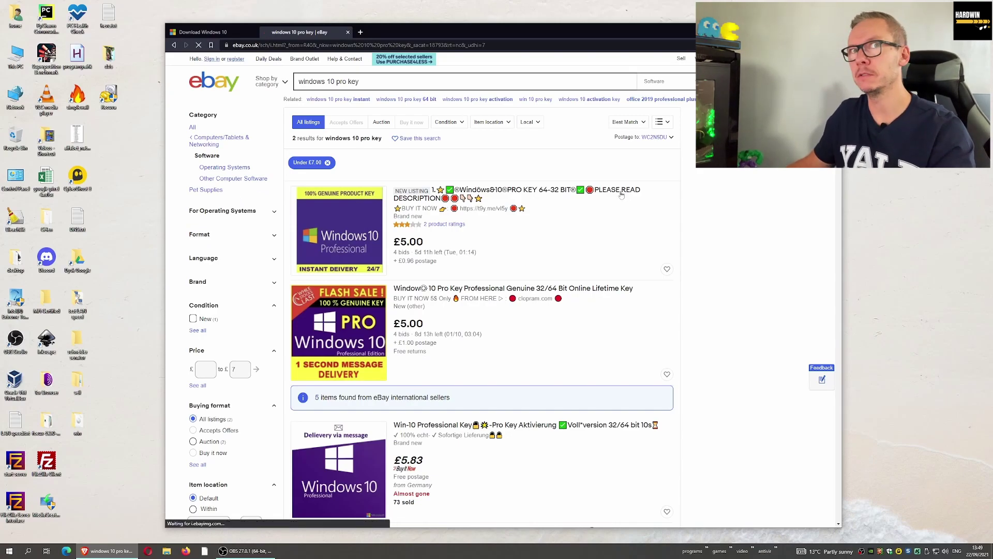
{"action": "left_click", "coordinate": [620, 195]}
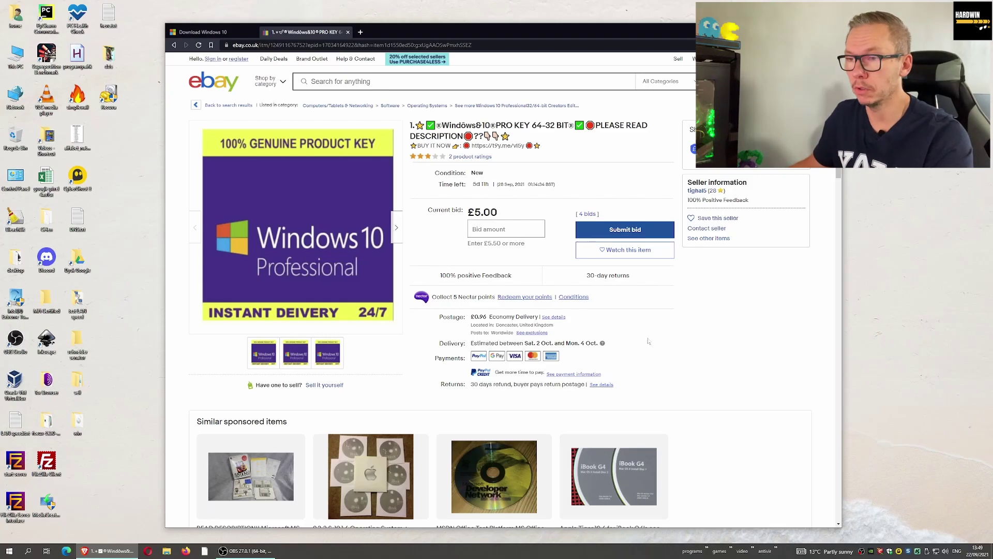
{"action": "scroll", "coordinate": [648, 342], "scroll_direction": "down", "scroll_amount": 15}
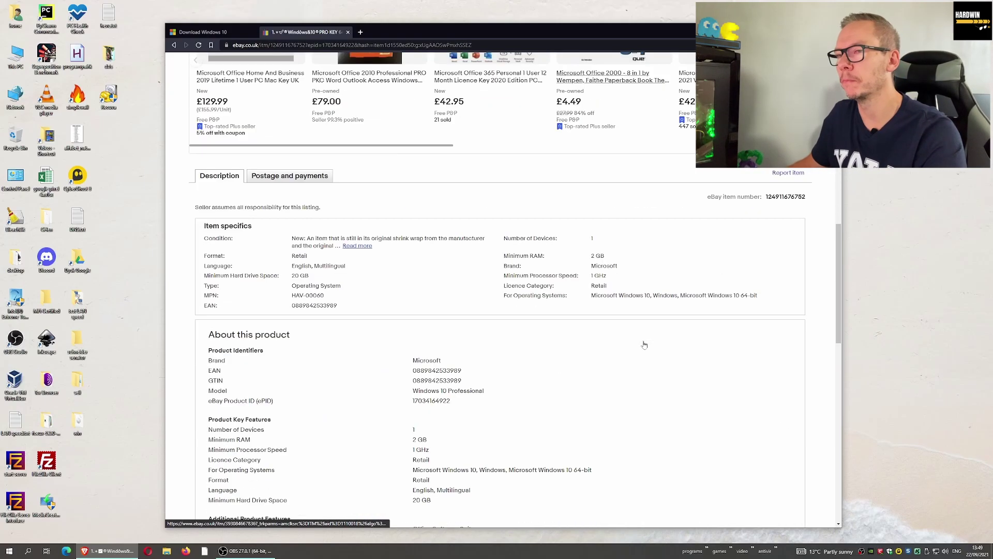
{"action": "scroll", "coordinate": [730, 277], "scroll_direction": "up", "scroll_amount": 15}
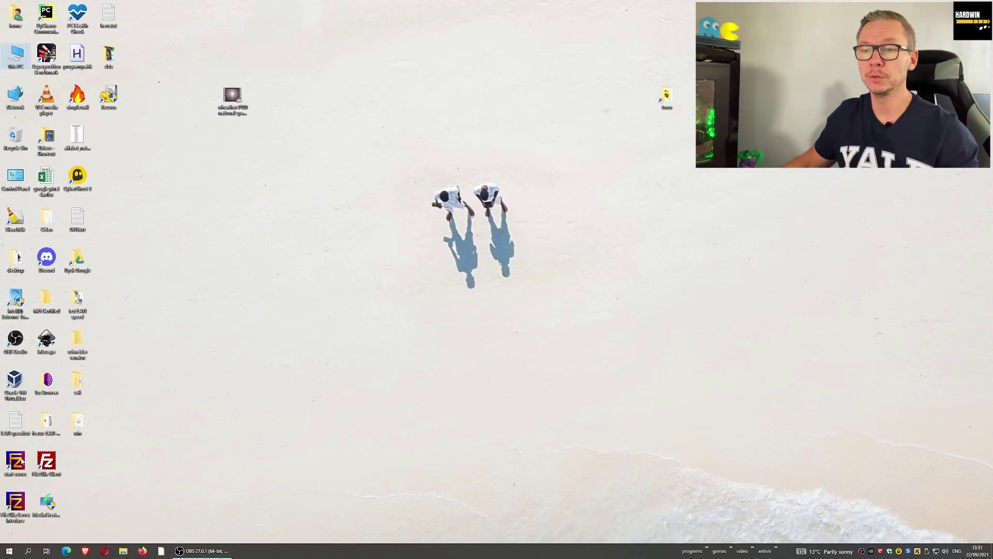
Check the Start menu power options, then close the Start menu without restarting
{"action": "left_click", "coordinate": [9, 551]}
{"action": "left_click", "coordinate": [10, 533]}
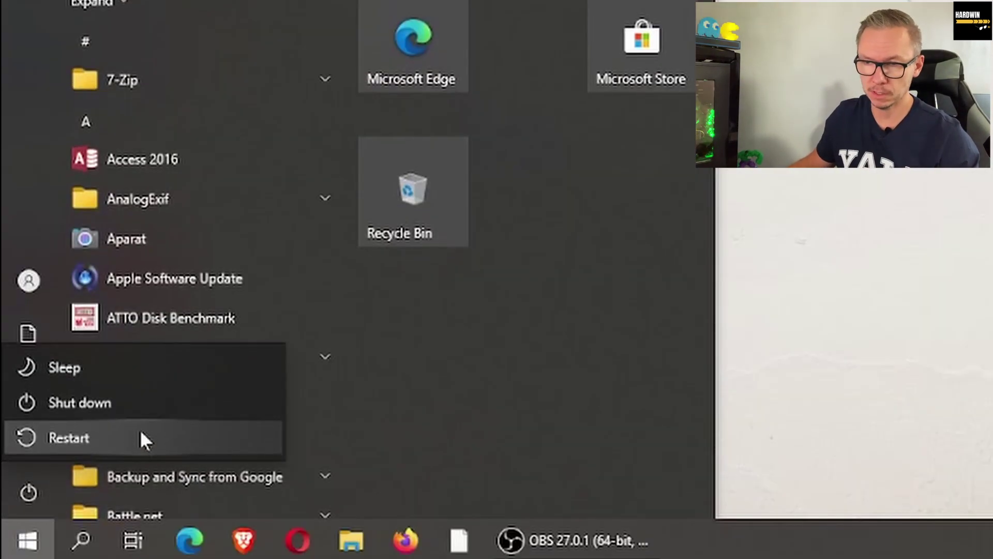
{"action": "left_click", "coordinate": [139, 438]}
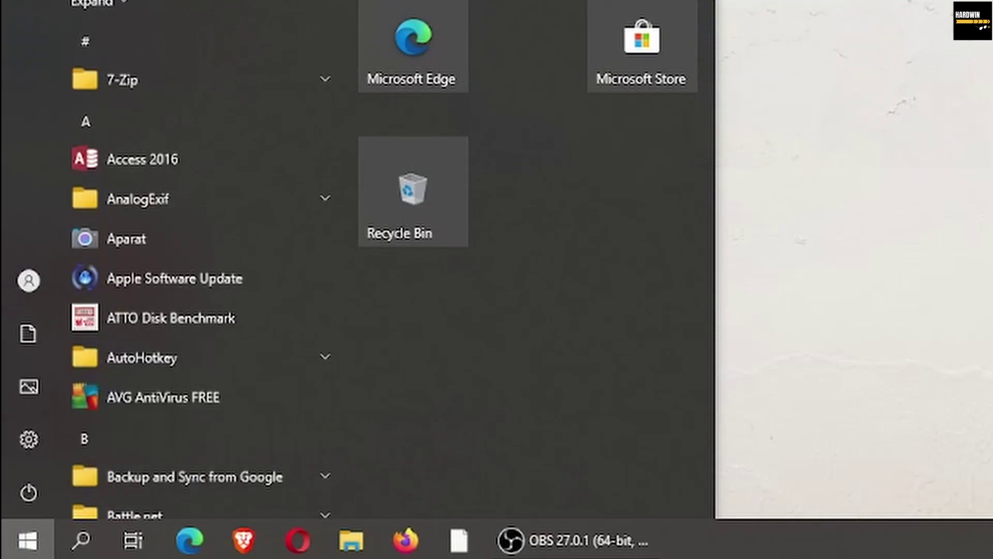
{"action": "key", "text": "Escape"}
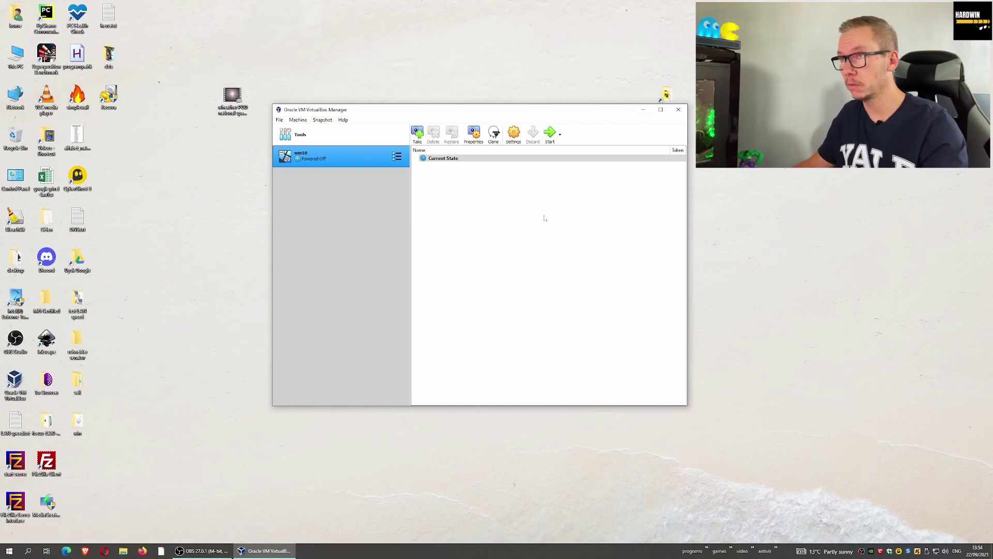
Start the win10 virtual machine from VirtualBox Manager
{"action": "left_click", "coordinate": [547, 133]}
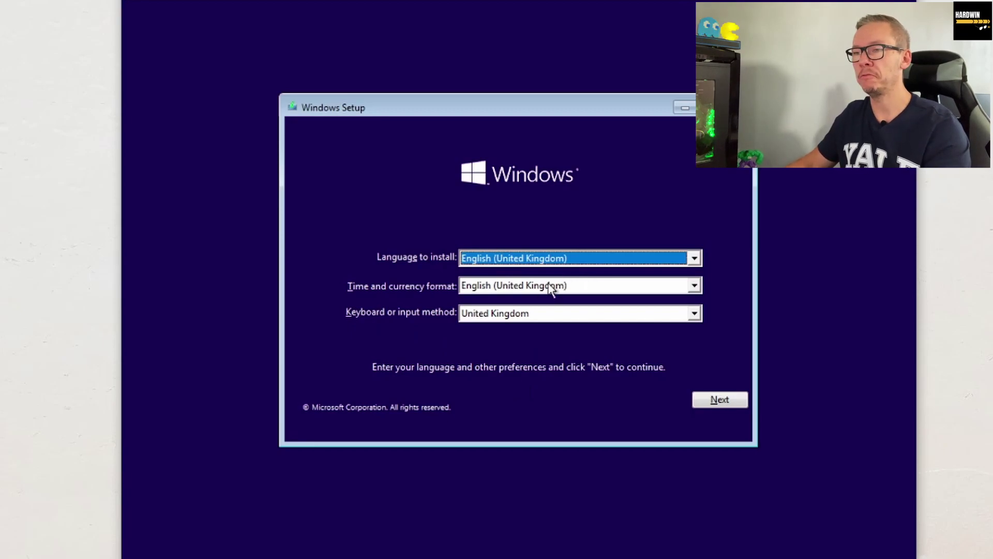
Keep English (United Kingdom) settings and begin installing without a product key
{"action": "left_click", "coordinate": [715, 402]}
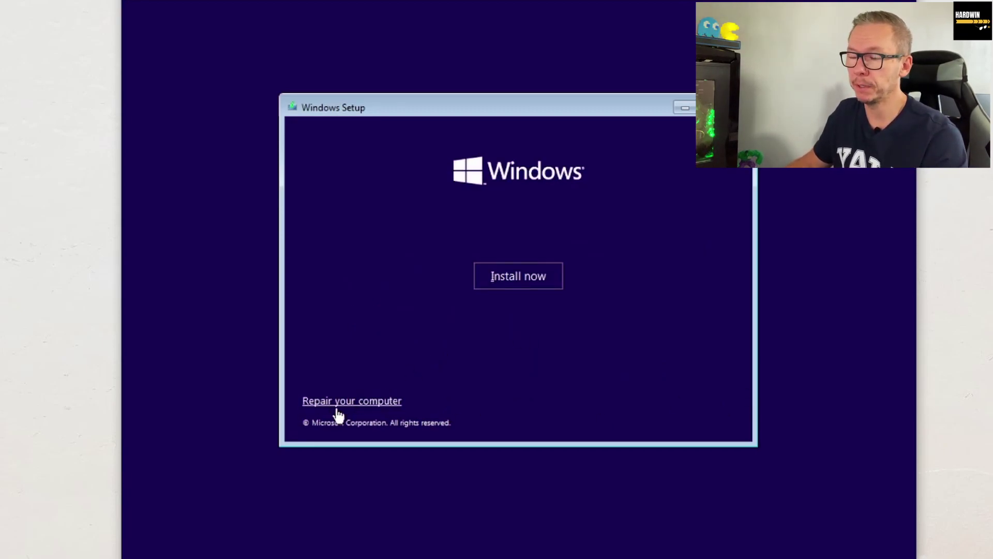
{"action": "left_click", "coordinate": [522, 274]}
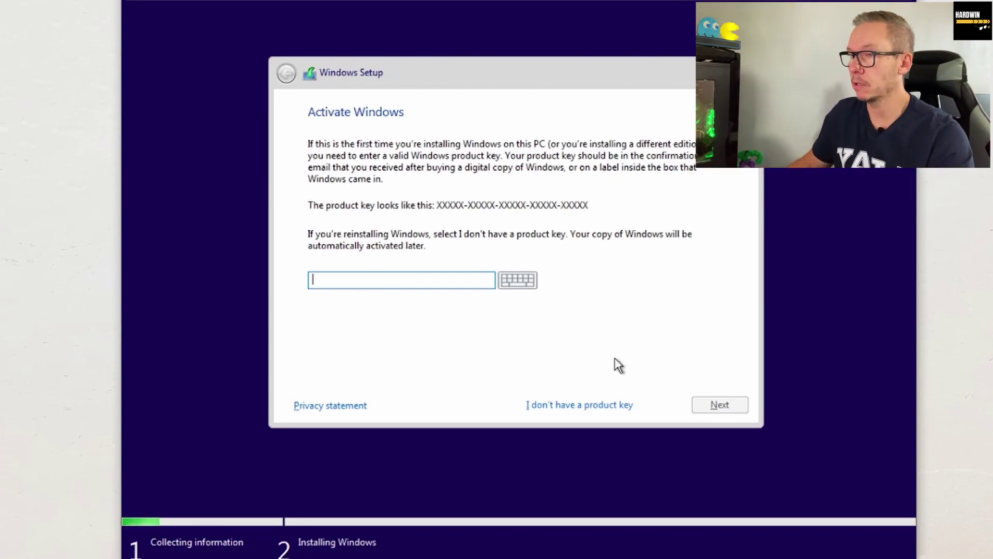
{"action": "left_click", "coordinate": [560, 407]}
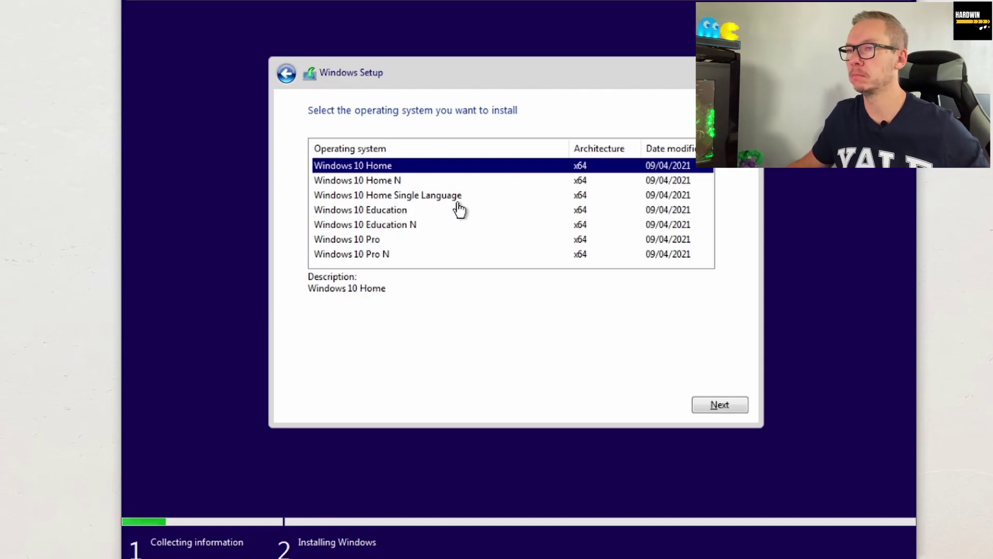
Choose the Windows 10 Pro edition to install
{"action": "left_click", "coordinate": [391, 214]}
{"action": "left_click", "coordinate": [399, 240]}
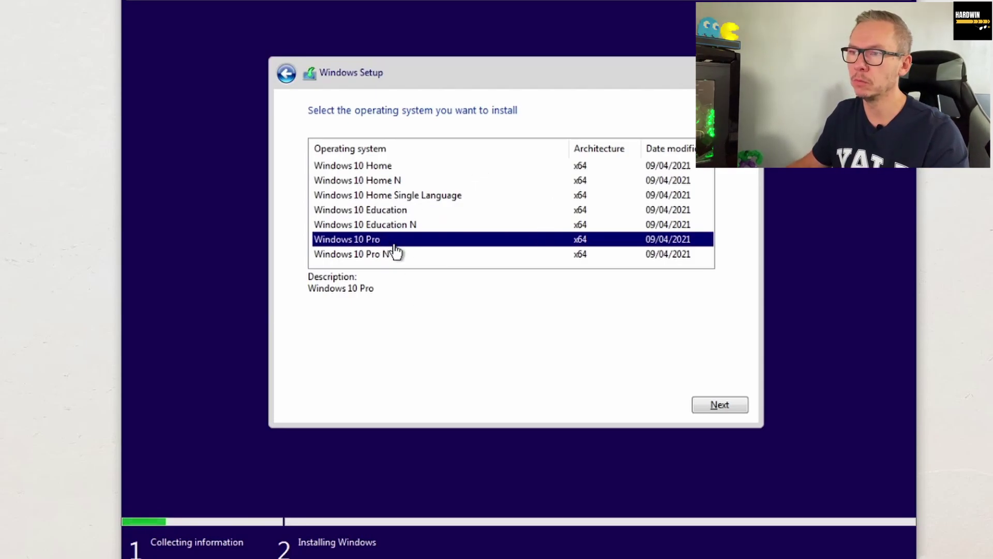
{"action": "left_click", "coordinate": [719, 407]}
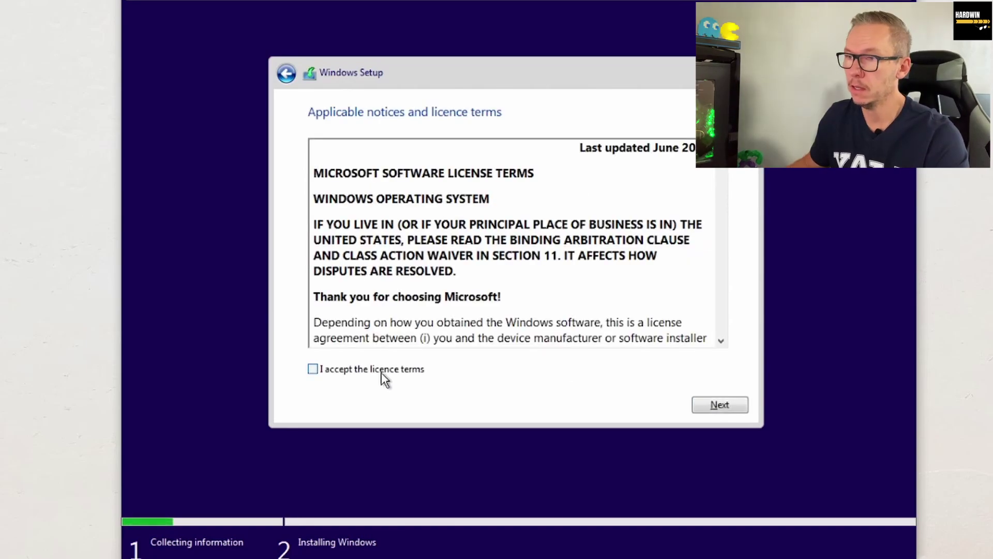
Accept the licence terms and pick 'Custom: Install Windows only (advanced)'
{"action": "left_click", "coordinate": [382, 370]}
{"action": "left_click", "coordinate": [718, 408]}
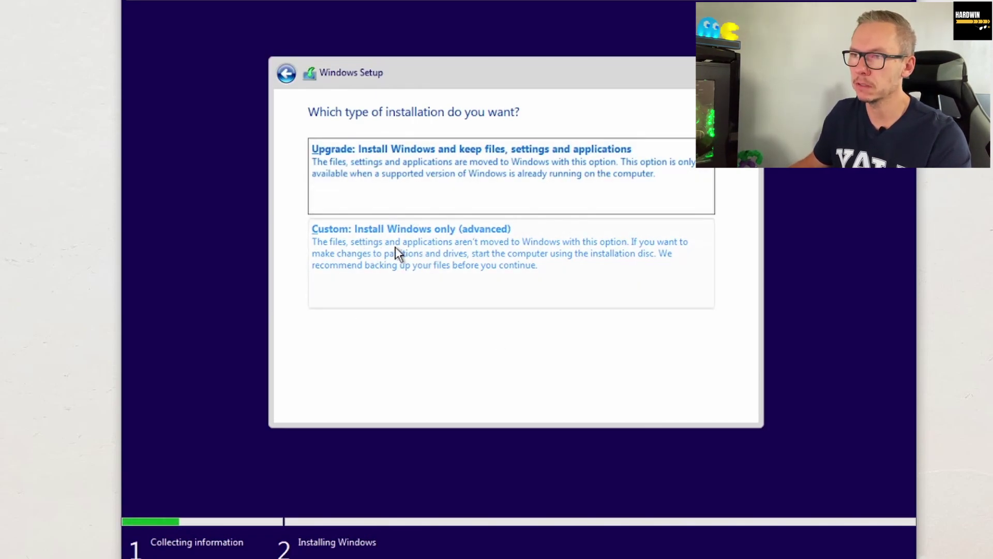
{"action": "left_click", "coordinate": [411, 248]}
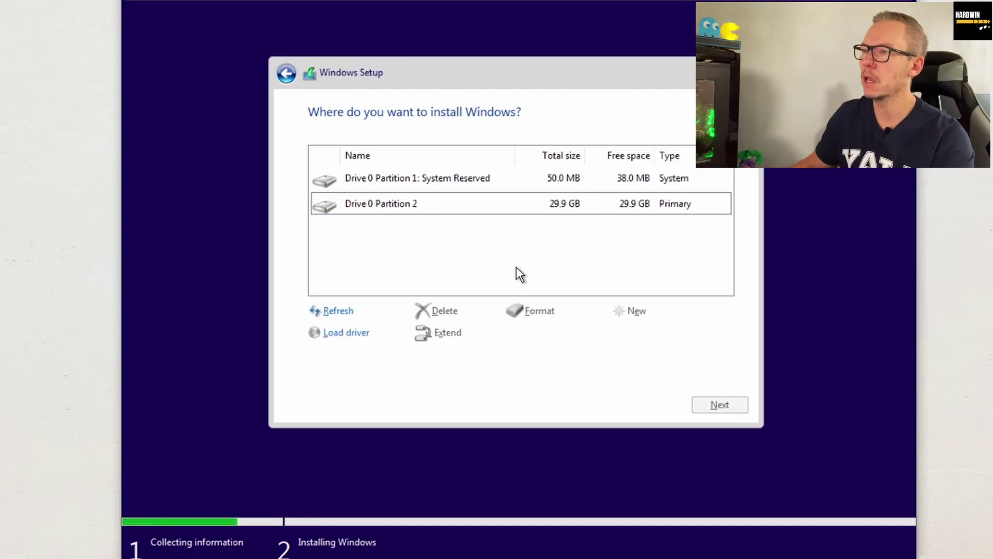
Delete the 29.9 GB Partition 2 on Drive 0
{"action": "left_click", "coordinate": [460, 186]}
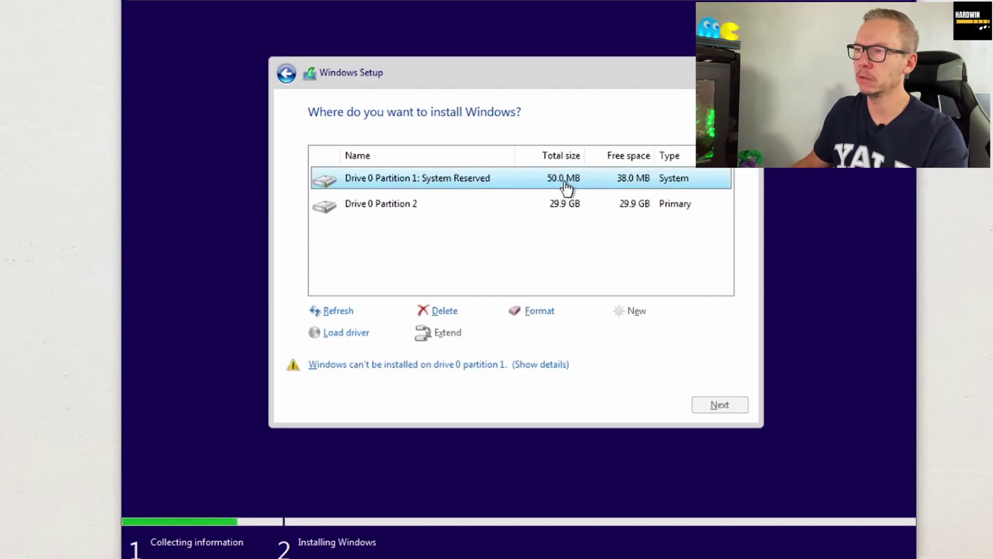
{"action": "left_click", "coordinate": [529, 207]}
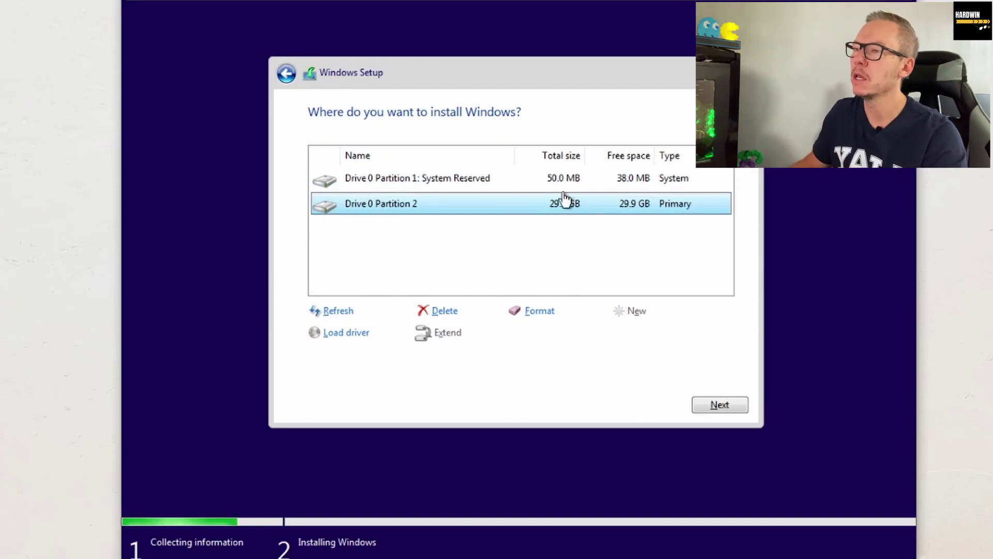
{"action": "left_click", "coordinate": [469, 185]}
{"action": "left_click", "coordinate": [471, 206]}
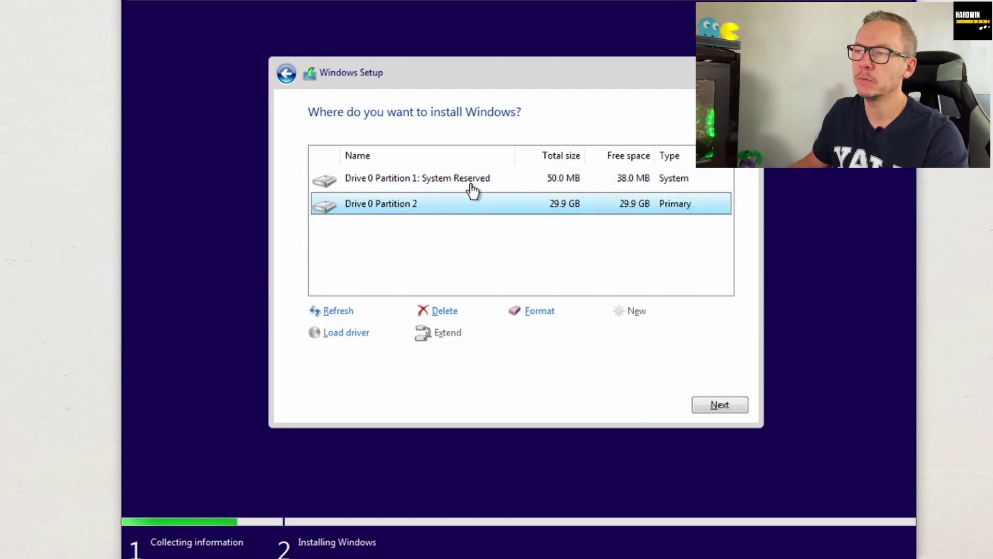
{"action": "left_click", "coordinate": [471, 185]}
{"action": "left_click", "coordinate": [478, 206]}
{"action": "left_click", "coordinate": [476, 184]}
{"action": "left_click", "coordinate": [479, 210]}
{"action": "left_click", "coordinate": [484, 187]}
{"action": "left_click", "coordinate": [488, 205]}
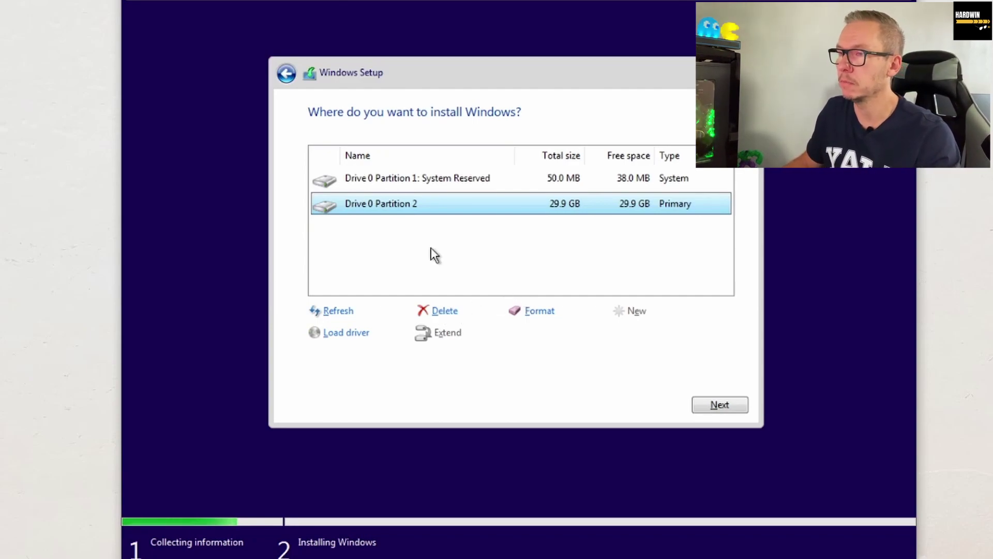
{"action": "left_click", "coordinate": [442, 311]}
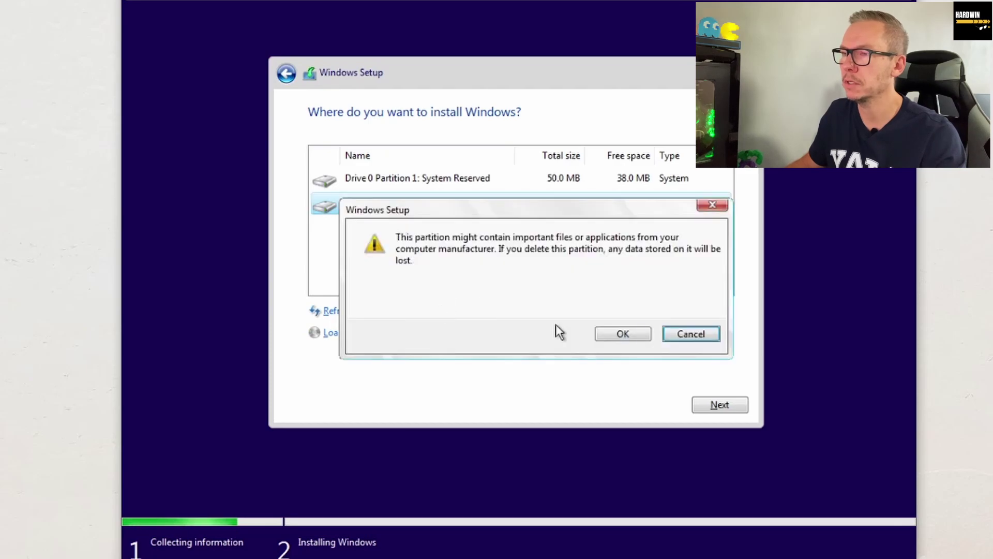
{"action": "left_click", "coordinate": [623, 333]}
{"action": "left_click", "coordinate": [491, 182]}
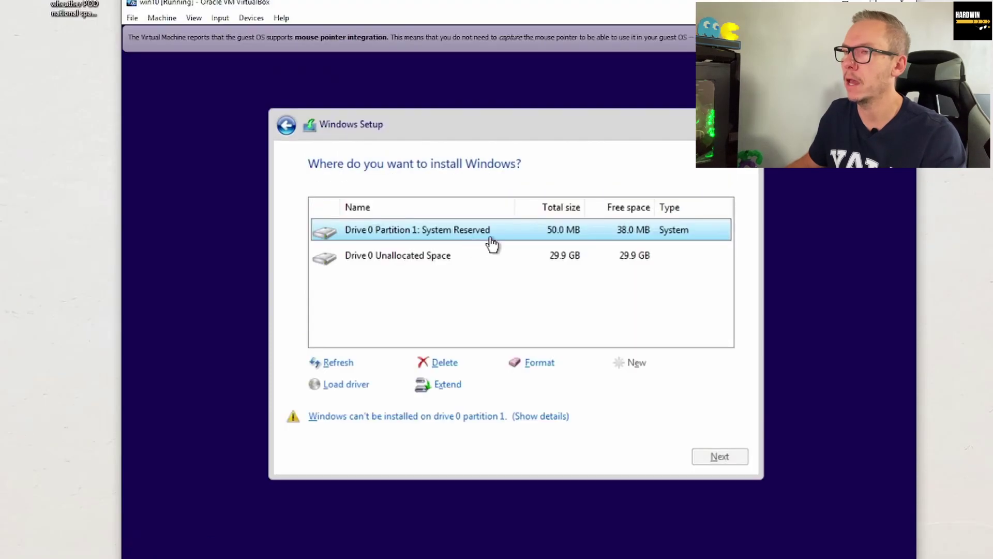
Delete the 50 MB System Reserved partition and install onto the 29.9 GB unallocated space
{"action": "left_click", "coordinate": [443, 363]}
{"action": "left_click", "coordinate": [604, 387]}
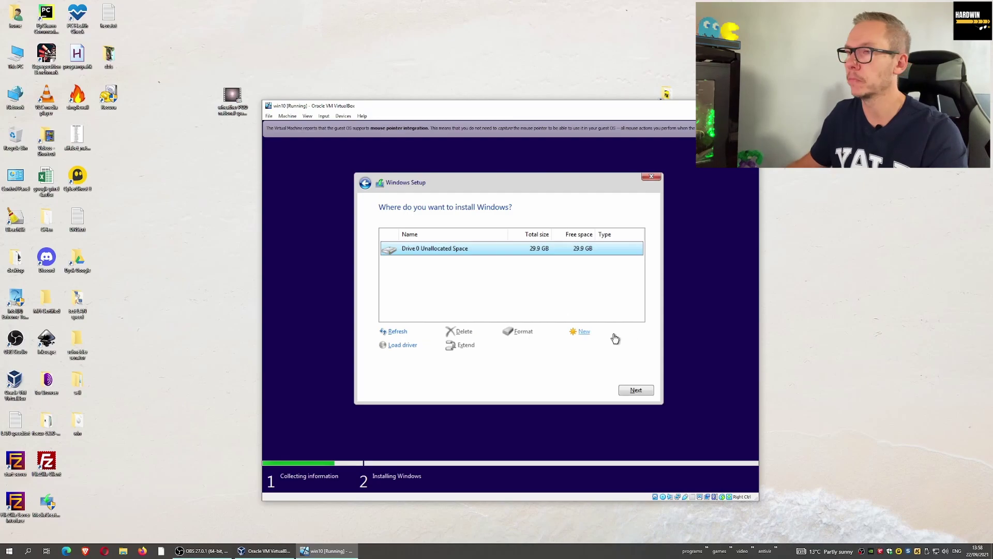
{"action": "left_click", "coordinate": [637, 391]}
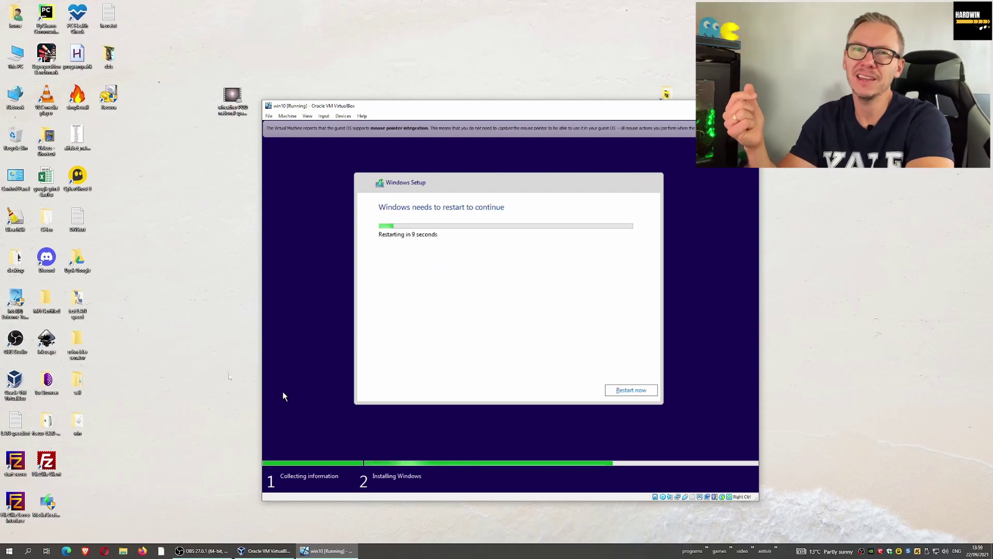
Restart the virtual machine immediately instead of waiting for the countdown
{"action": "left_click", "coordinate": [631, 390]}
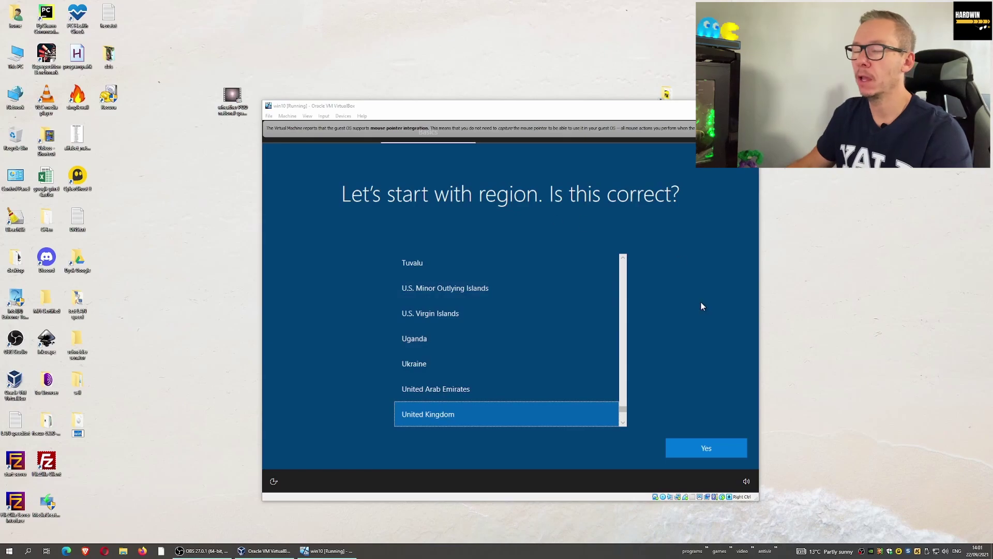
Confirm United Kingdom region and UK keyboard, skipping the second layout
{"action": "left_click", "coordinate": [707, 445]}
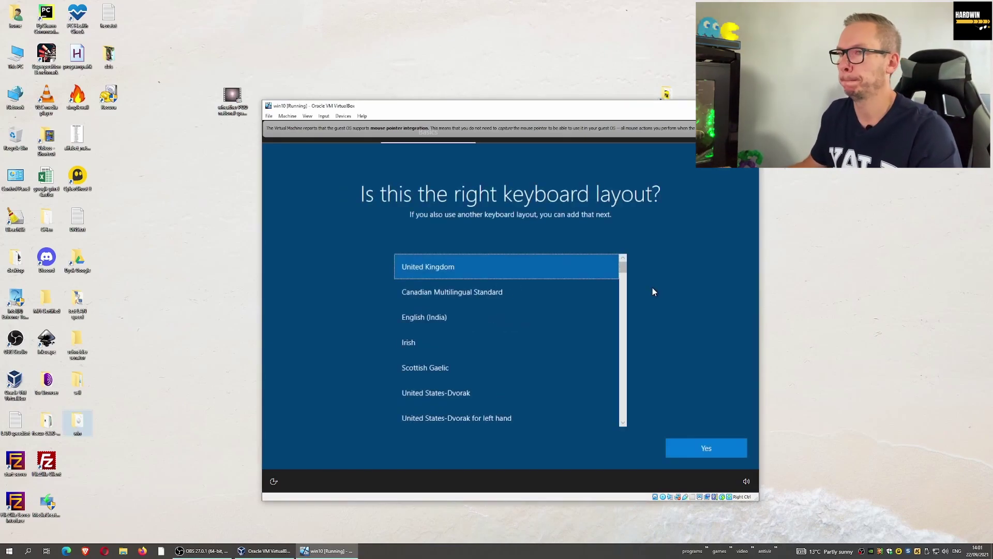
{"action": "left_click", "coordinate": [692, 443]}
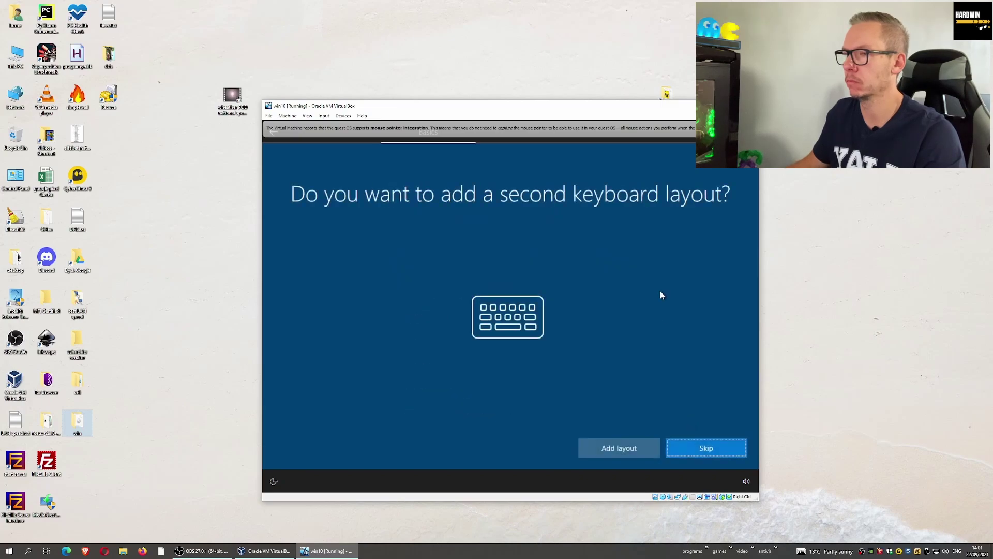
{"action": "left_click", "coordinate": [697, 446]}
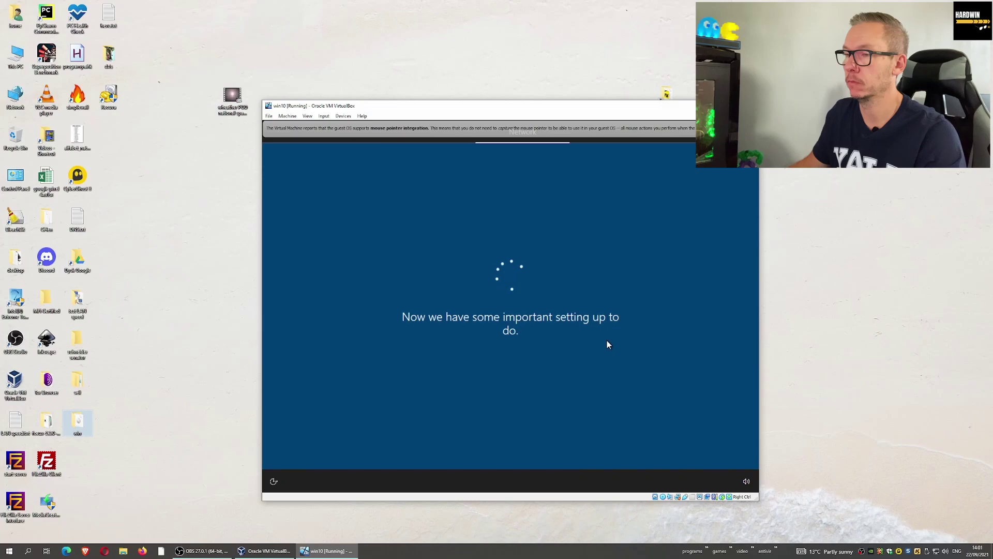
Choose to set up the PC for personal use and enter a local account name
{"action": "left_click", "coordinate": [532, 278]}
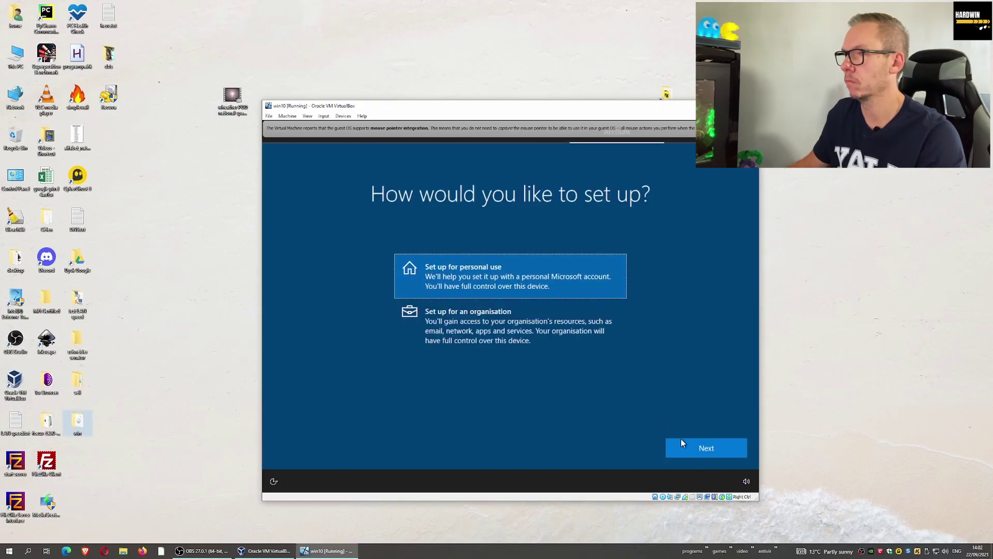
{"action": "left_click", "coordinate": [707, 448]}
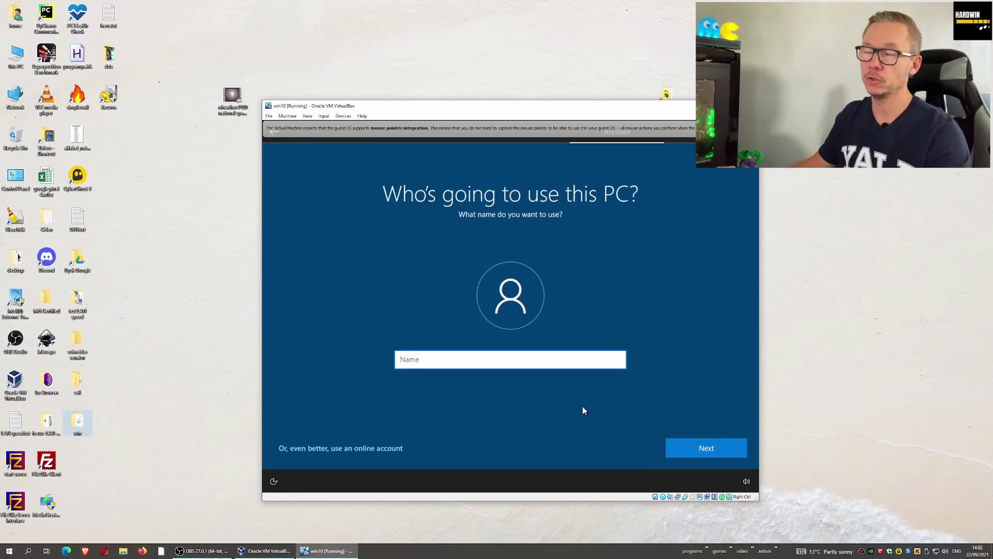
{"action": "type", "text": "test"}
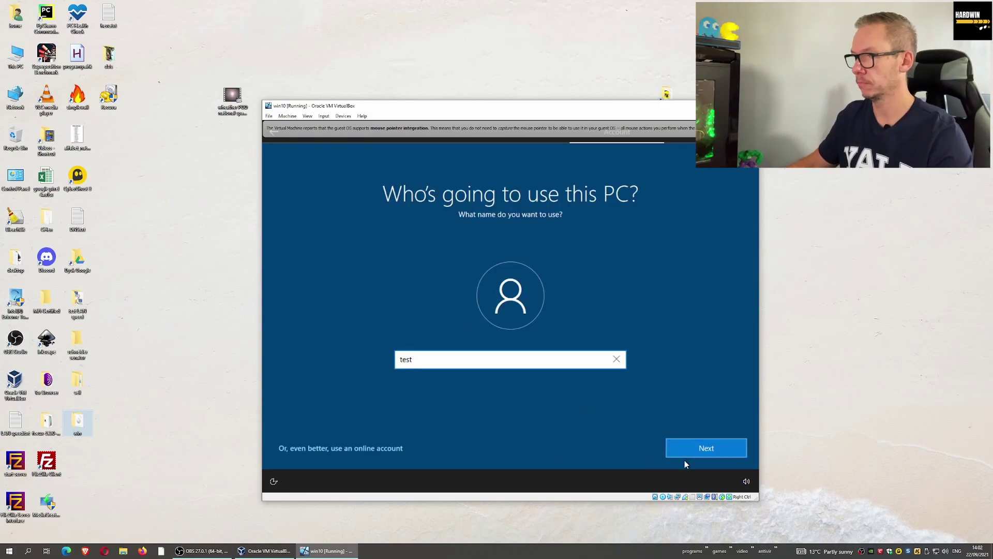
{"action": "left_click", "coordinate": [685, 454]}
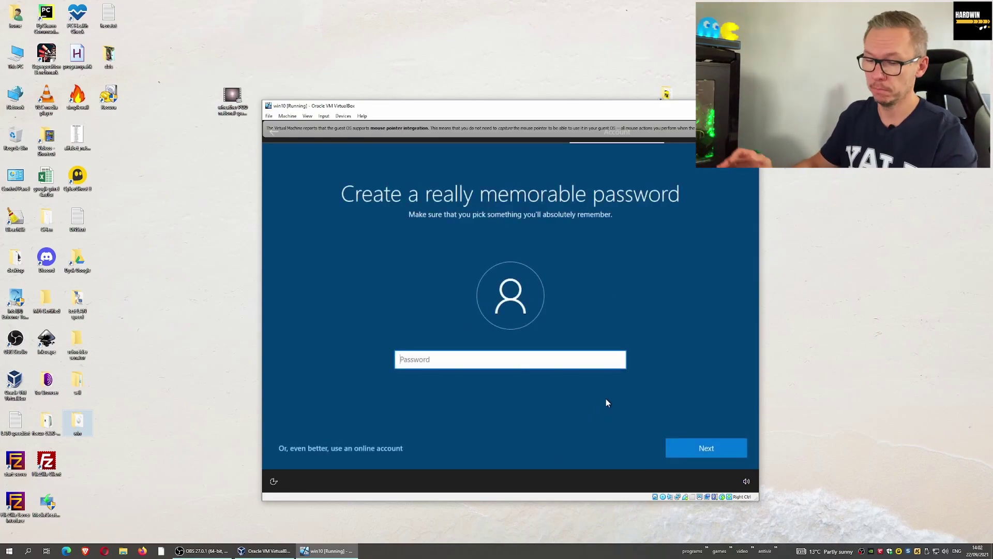
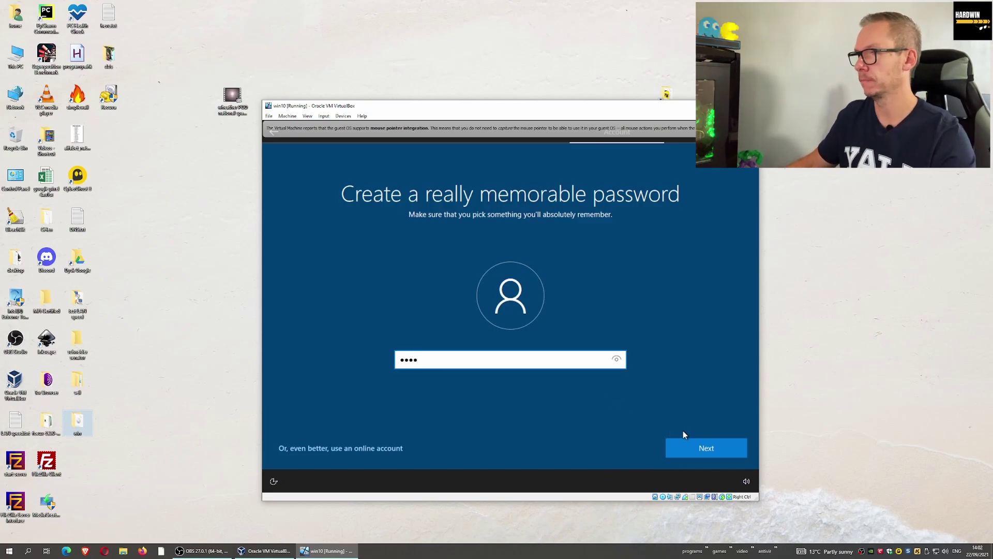
Set the account password and confirm it
{"action": "left_click", "coordinate": [679, 447]}
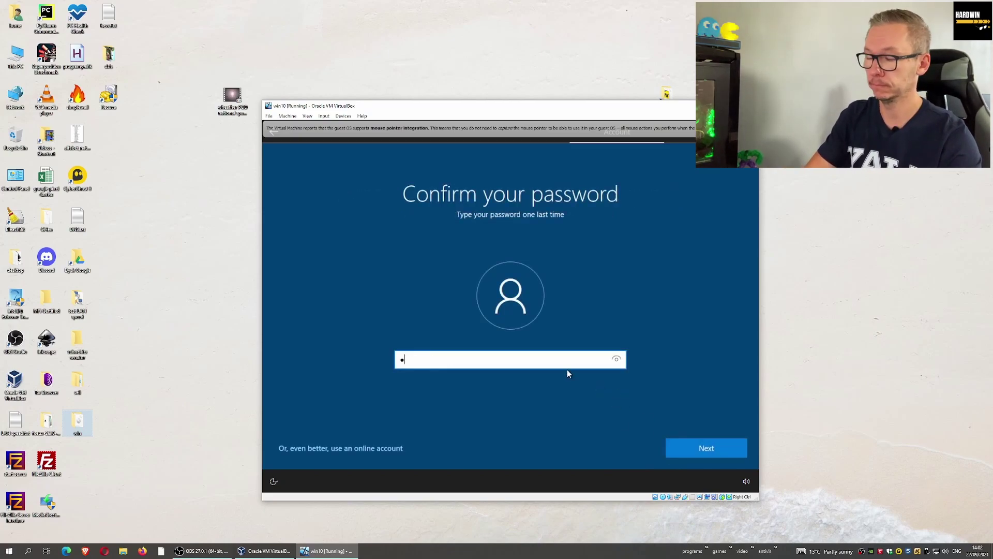
{"action": "left_click", "coordinate": [685, 453]}
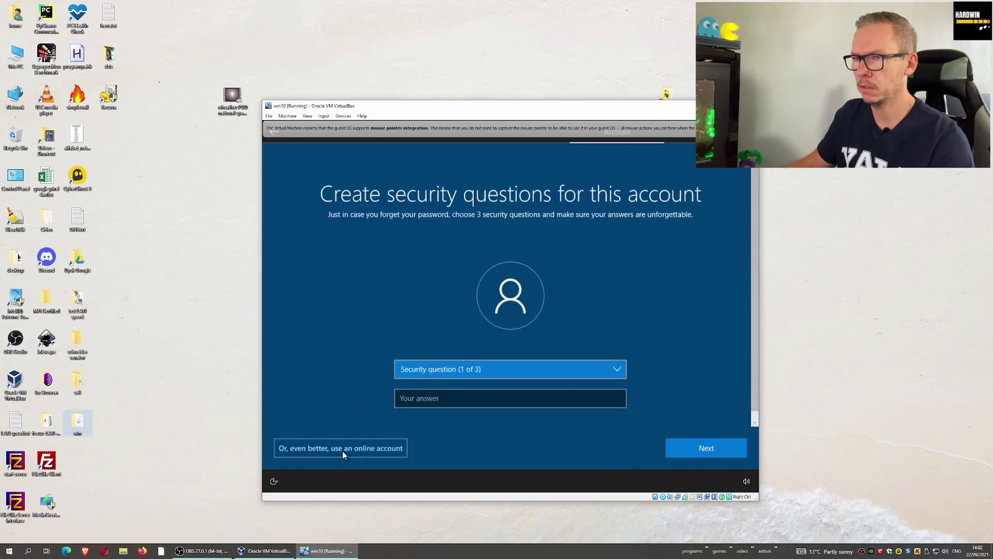
Pick the first pet's name security question and enter an answer
{"action": "left_click", "coordinate": [612, 371]}
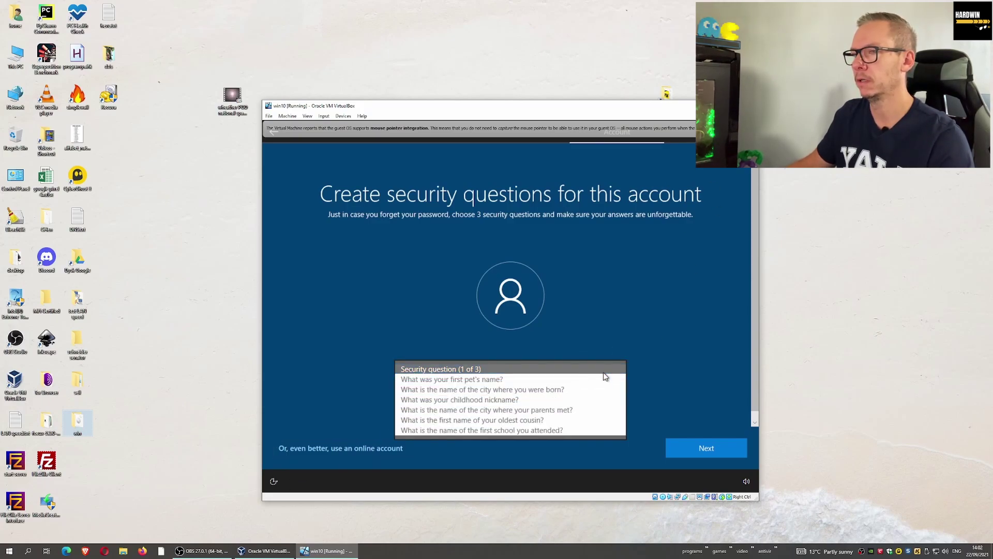
{"action": "left_click", "coordinate": [566, 379]}
{"action": "left_click", "coordinate": [531, 396]}
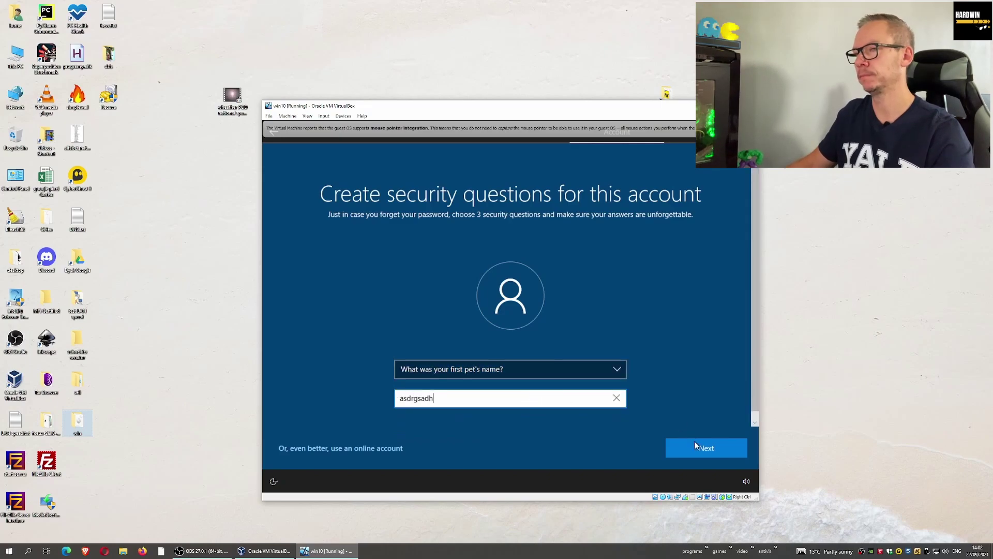
{"action": "left_click", "coordinate": [694, 446]}
Pick the city-where-your-parents-met question as the second security question and answer it
{"action": "left_click", "coordinate": [525, 399]}
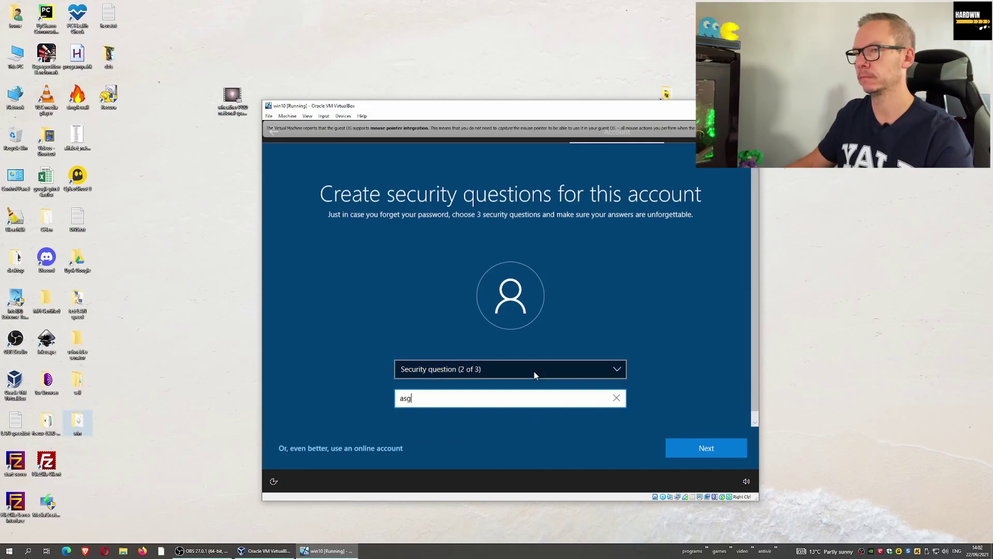
{"action": "left_click", "coordinate": [534, 371]}
{"action": "left_click", "coordinate": [525, 400]}
{"action": "left_click", "coordinate": [681, 440]}
Pick the oldest cousin's name question as the third security question and answer it
{"action": "left_click", "coordinate": [554, 369]}
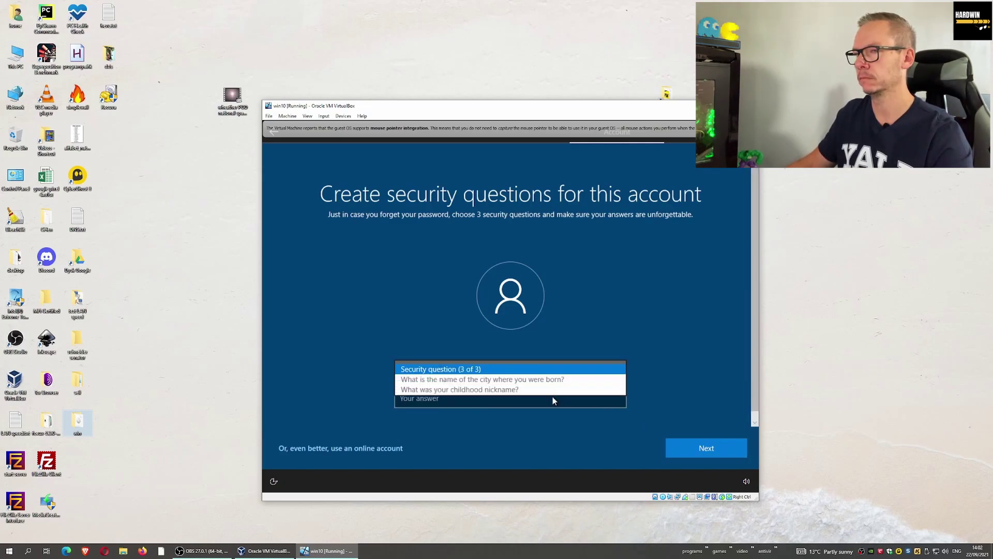
{"action": "left_click", "coordinate": [544, 399]}
{"action": "left_click", "coordinate": [525, 400]}
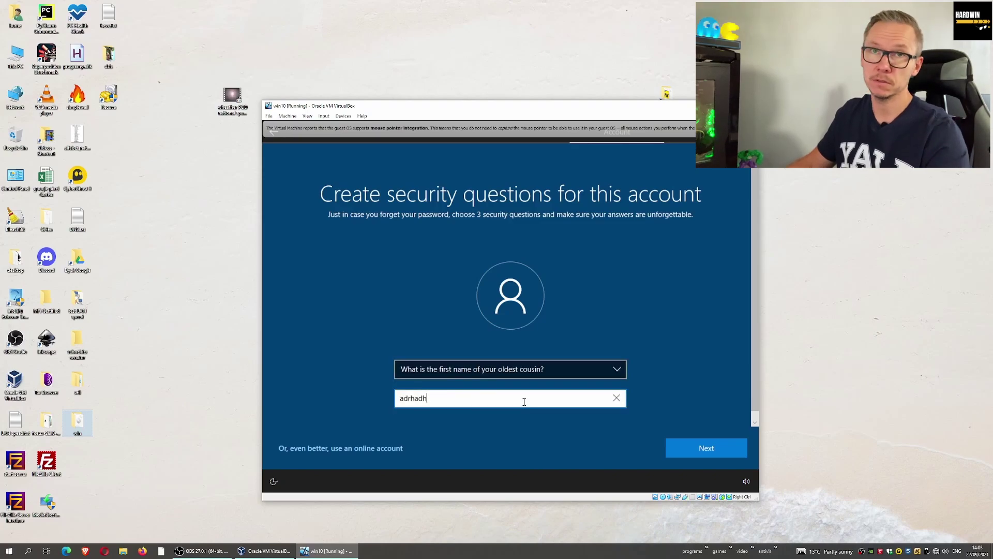
{"action": "left_click", "coordinate": [709, 454]}
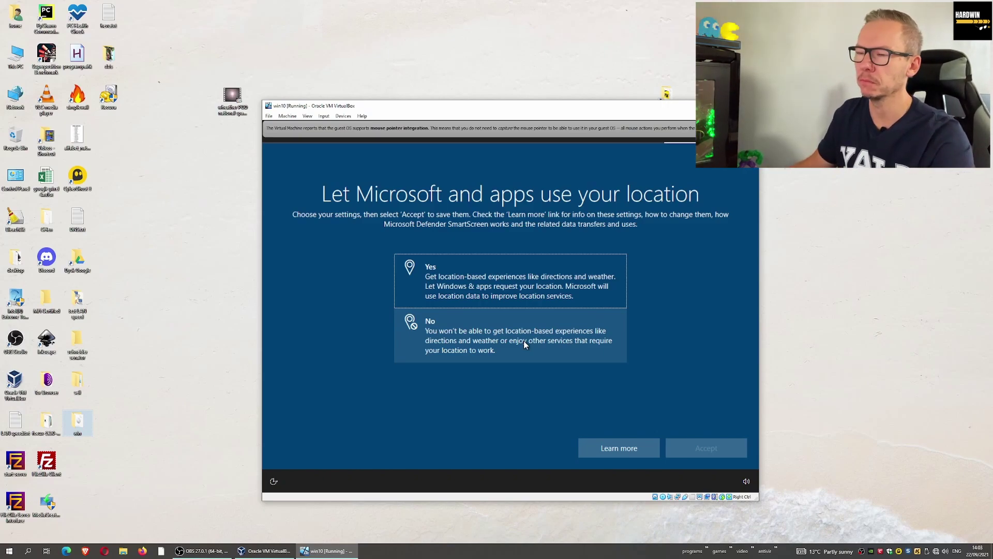
Choose No for location access and accept to continue setup
{"action": "left_click", "coordinate": [524, 341]}
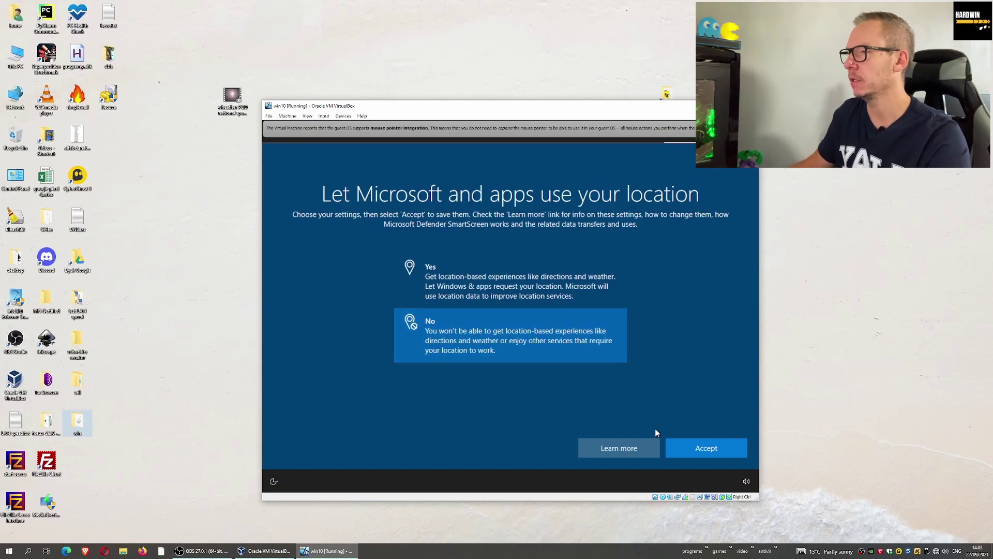
{"action": "left_click", "coordinate": [686, 435]}
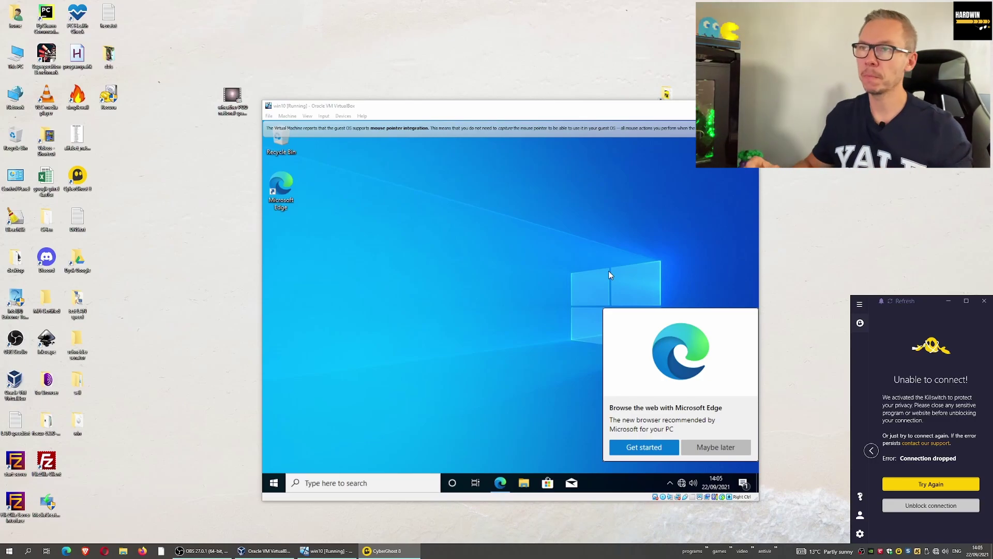
Dismiss the Edge welcome prompt, then power off and close the win10 virtual machine
{"action": "left_click", "coordinate": [609, 274]}
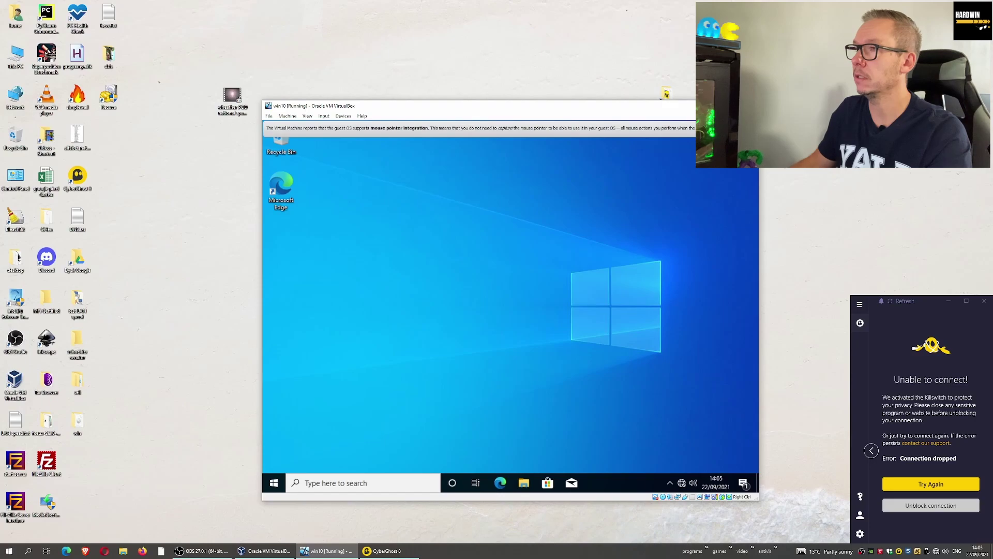
{"action": "left_click", "coordinate": [748, 105]}
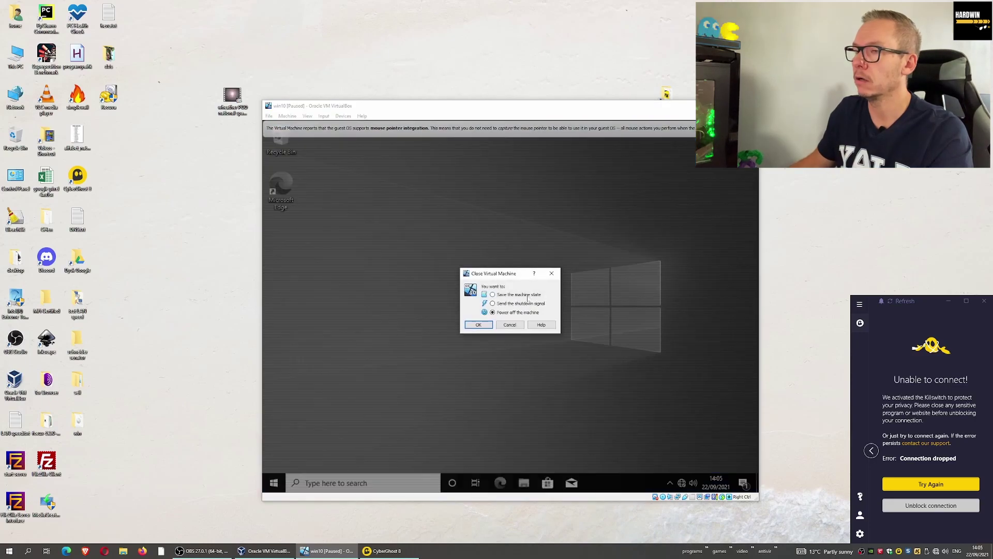
{"action": "left_click", "coordinate": [478, 325]}
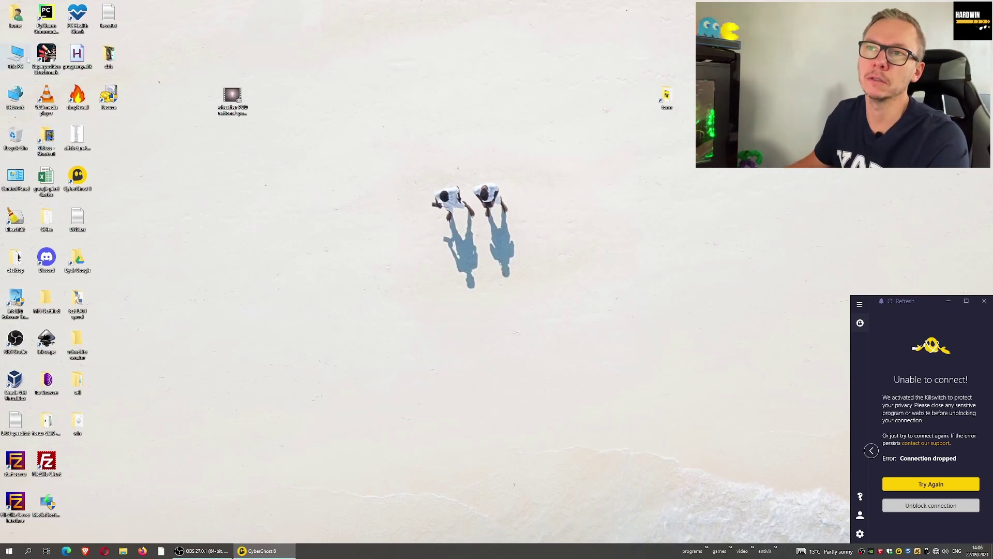
Open Device Manager on the host, close Computer Management, and centre the Device Manager window
{"action": "right_click", "coordinate": [16, 54]}
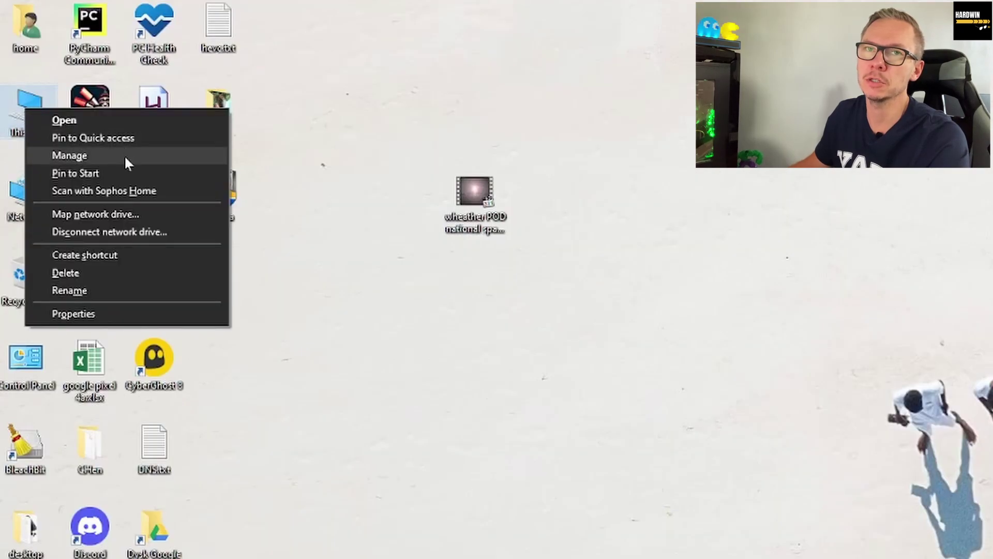
{"action": "left_click", "coordinate": [125, 158]}
{"action": "left_click", "coordinate": [29, 551]}
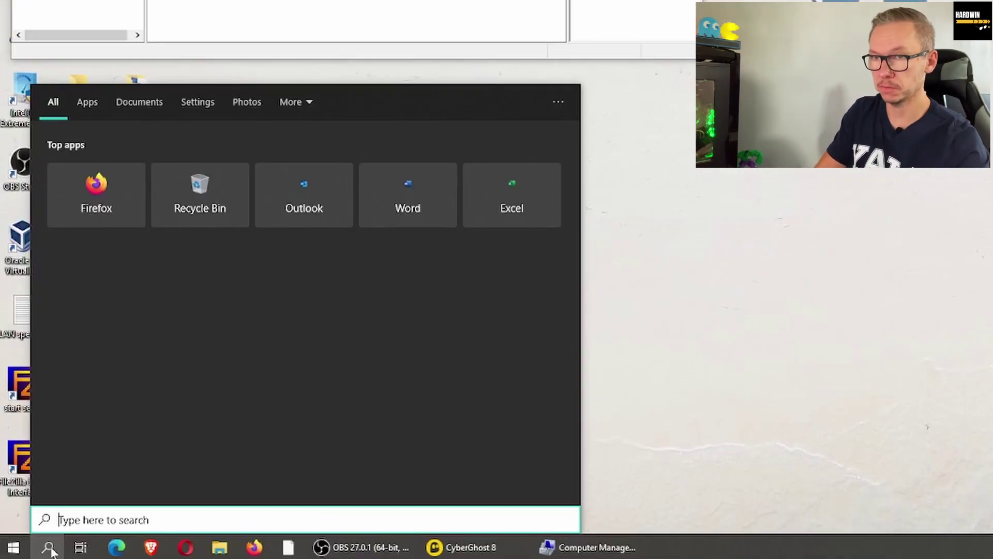
{"action": "type", "text": "de"}
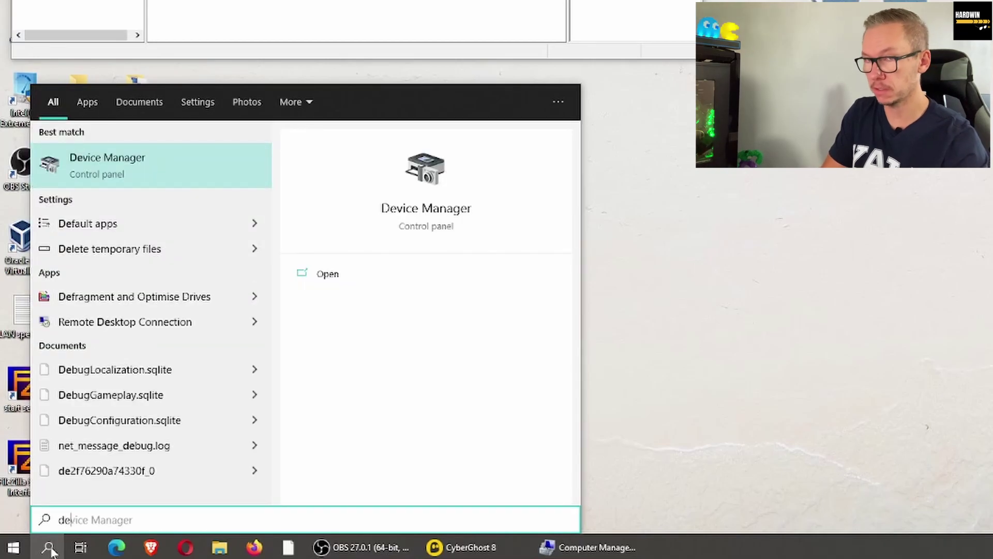
{"action": "type", "text": "vice"}
{"action": "left_click", "coordinate": [187, 170]}
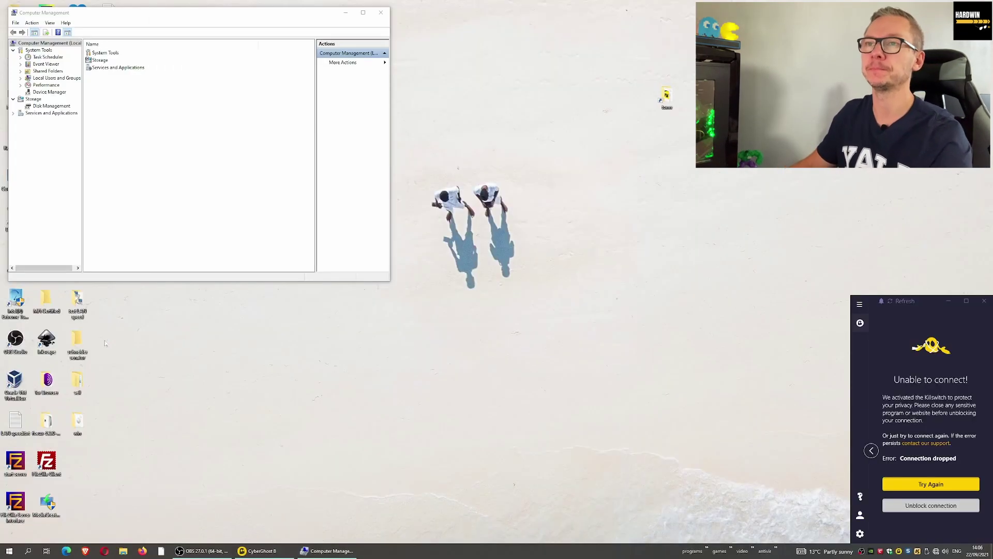
{"action": "left_click", "coordinate": [381, 12]}
{"action": "left_click_drag", "start_coordinate": [235, 23], "coordinate": [425, 130]}
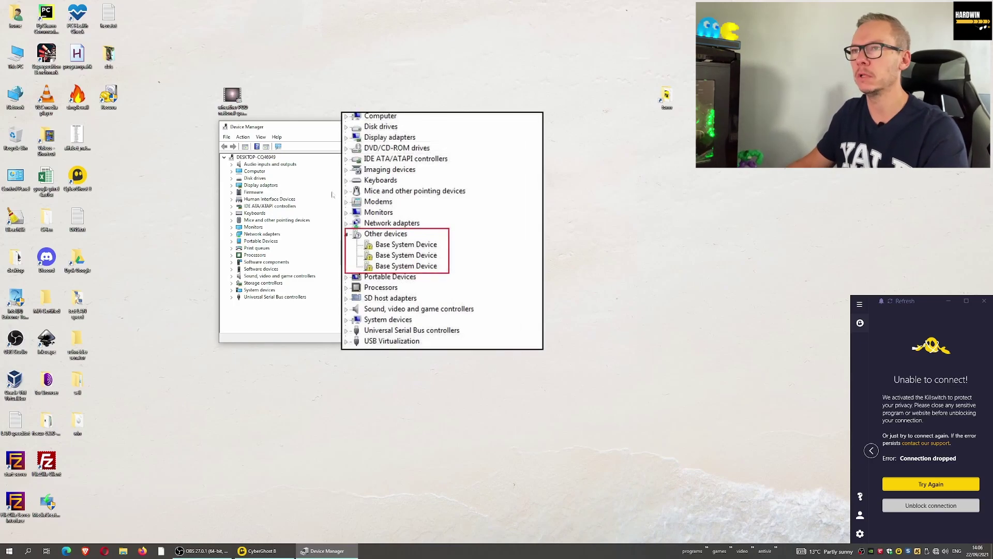
{"action": "left_click_drag", "start_coordinate": [290, 127], "coordinate": [310, 128]}
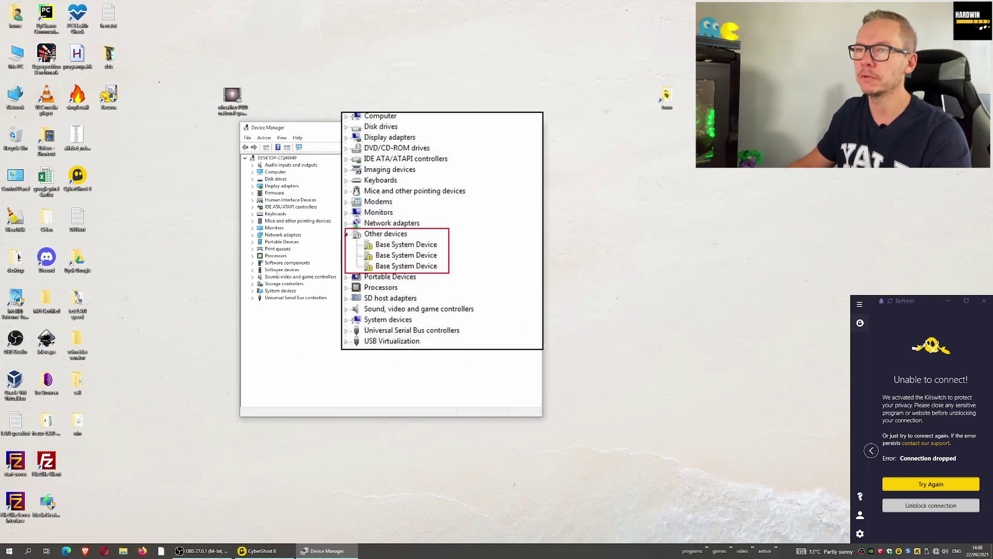
Search automatically for an updated NVIDIA GeForce RTX 2060 driver under Display adapters
{"action": "left_click", "coordinate": [252, 186]}
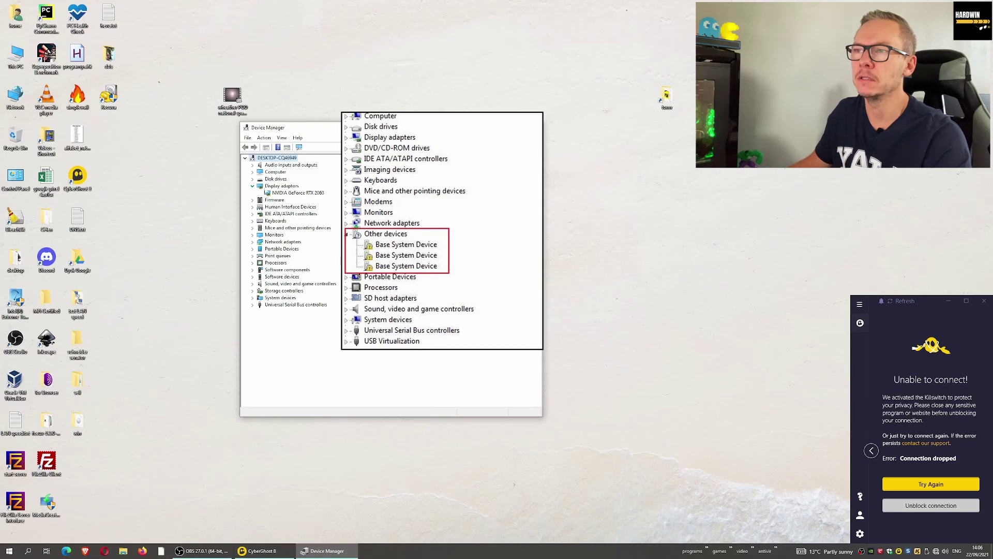
{"action": "left_click", "coordinate": [311, 194]}
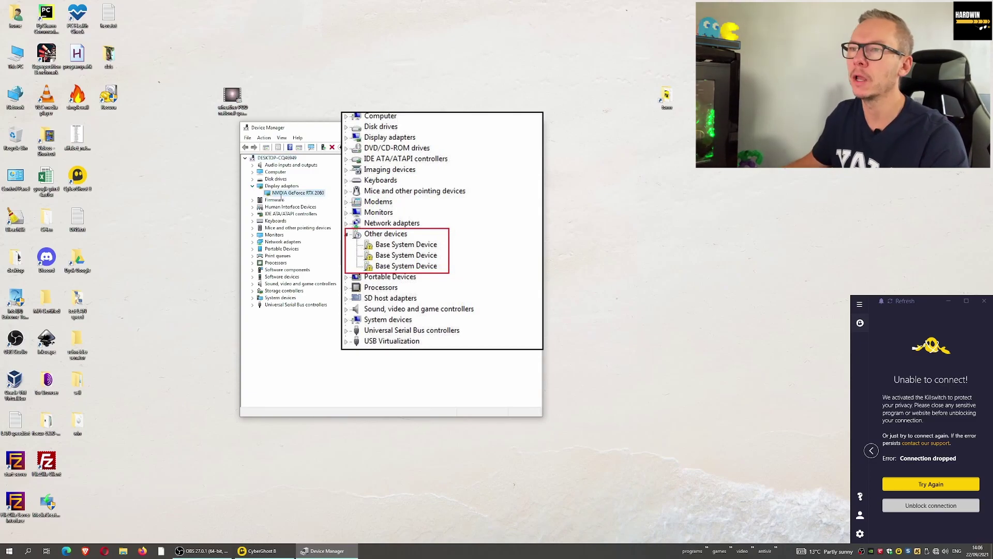
{"action": "right_click", "coordinate": [282, 193]}
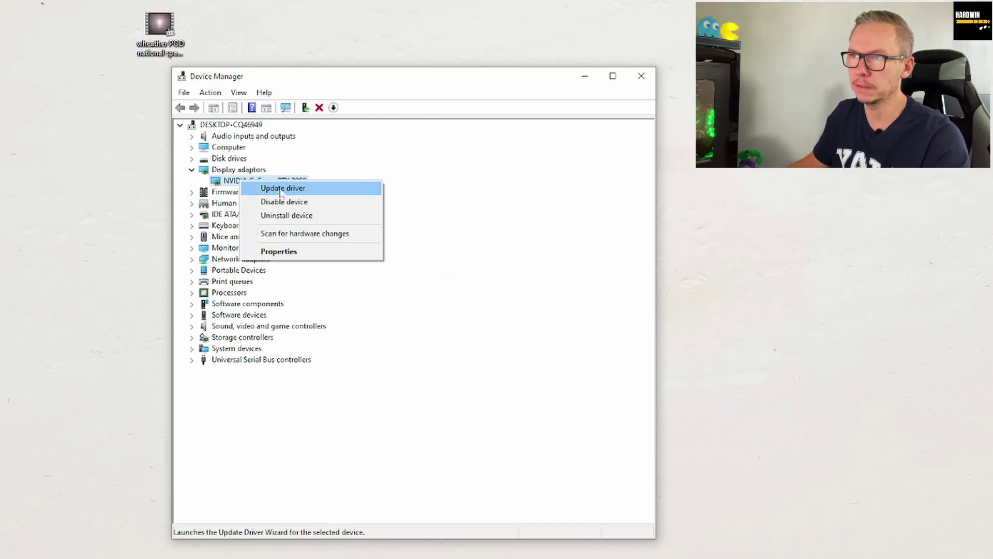
{"action": "left_click", "coordinate": [281, 189]}
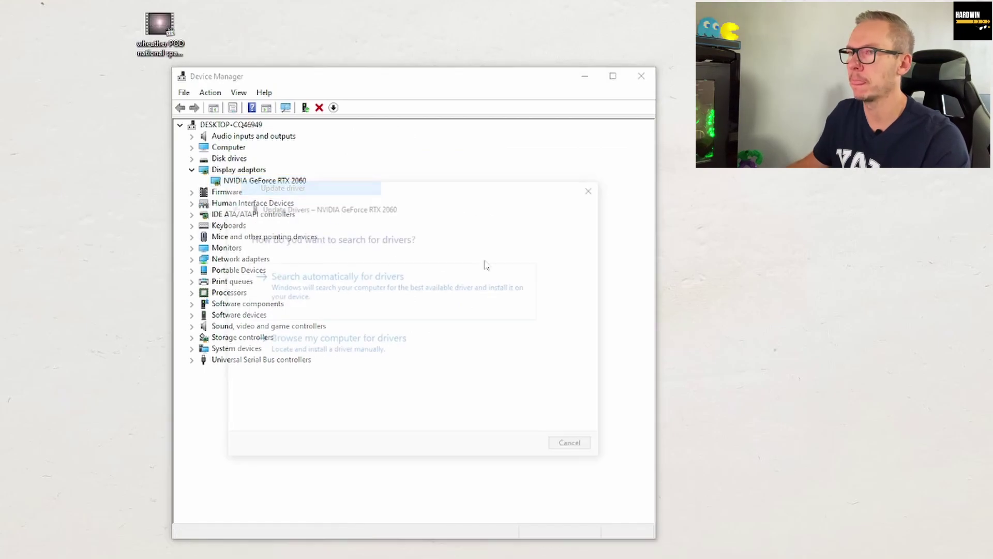
{"action": "left_click", "coordinate": [386, 302]}
{"action": "left_click", "coordinate": [574, 446]}
{"action": "left_click_drag", "start_coordinate": [403, 73], "coordinate": [422, 82]}
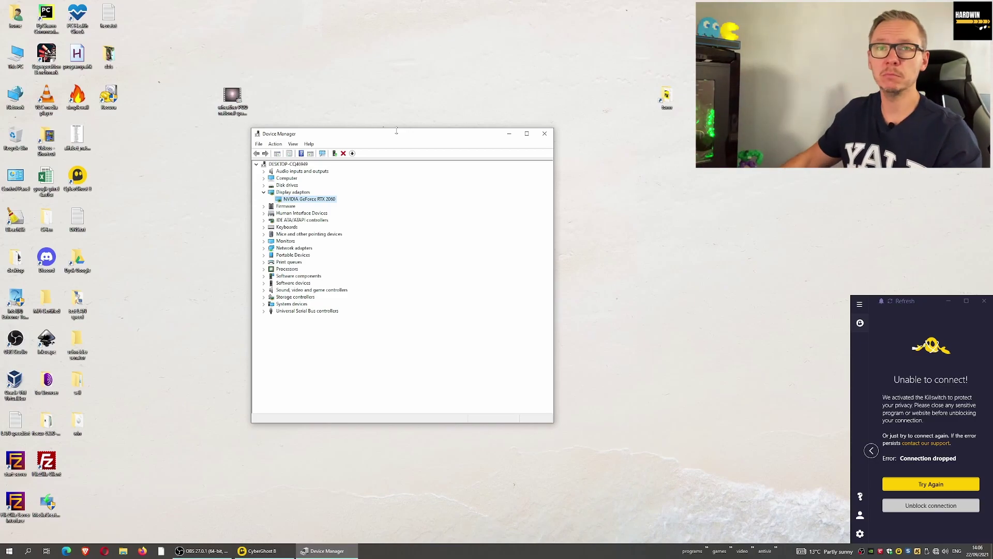
Search Google in Brave for 'canon printer 8200 driver' and open the i-SENSYS MF8280Cw support result
{"action": "left_click", "coordinate": [85, 550]}
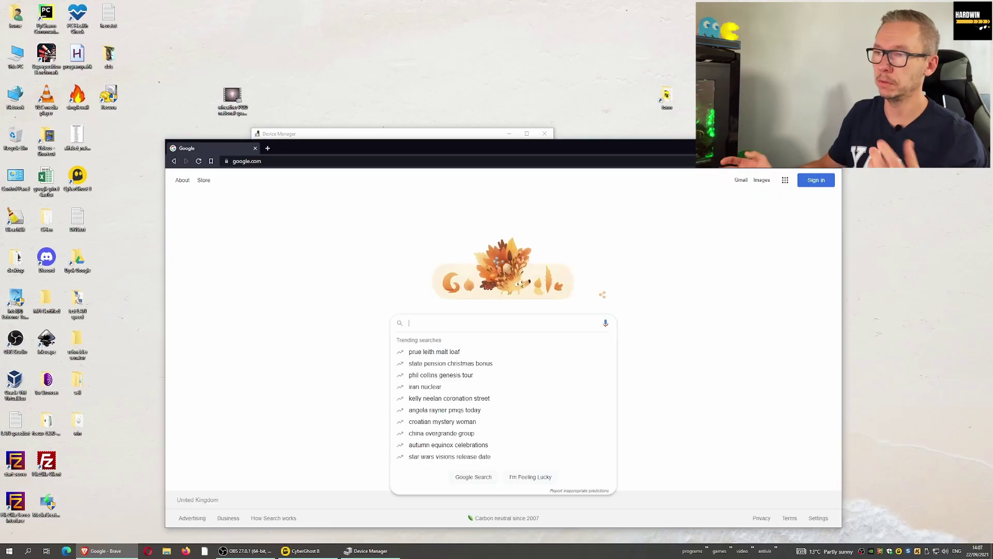
{"action": "type", "text": "canon"}
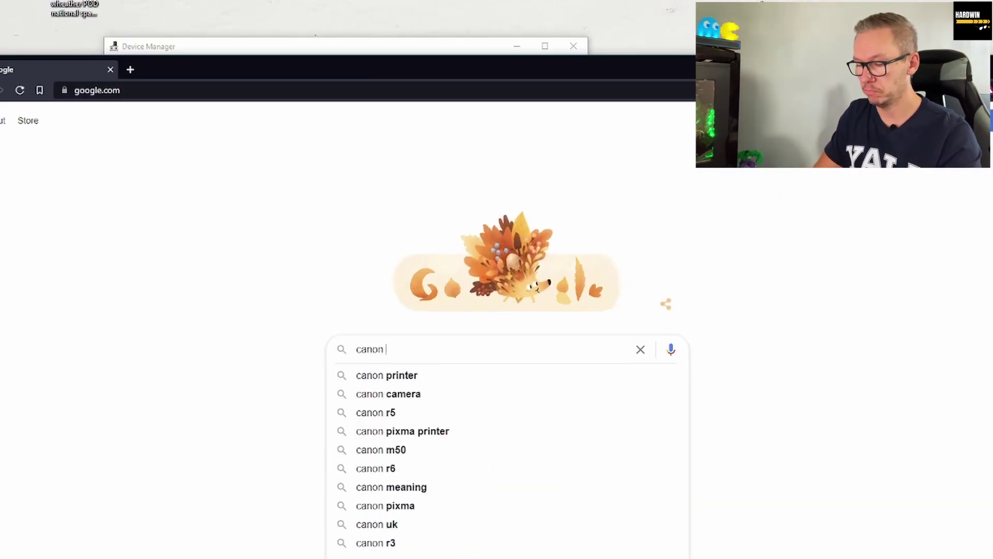
{"action": "type", "text": " printer driver"}
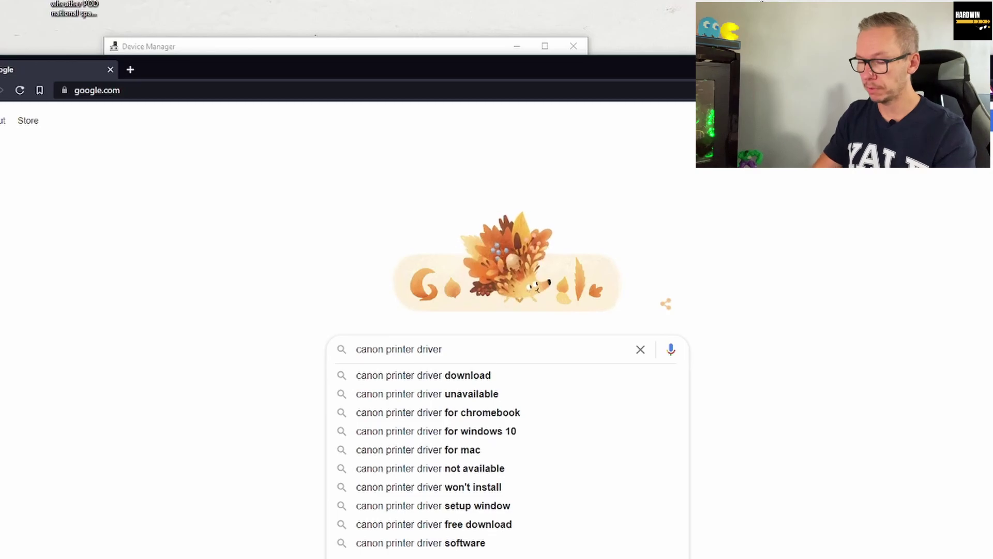
{"action": "type", "text": "8"}
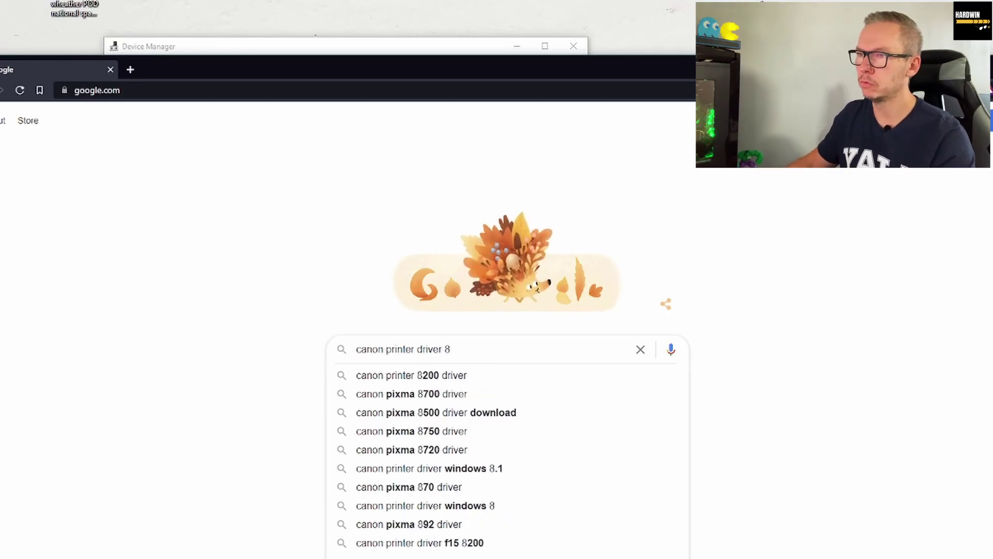
{"action": "left_click", "coordinate": [452, 381]}
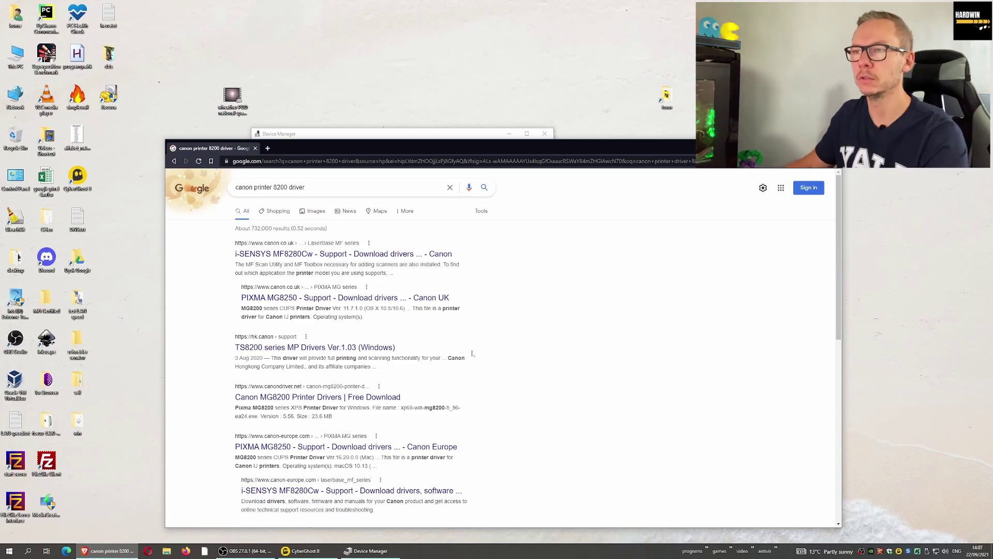
{"action": "left_click", "coordinate": [345, 255]}
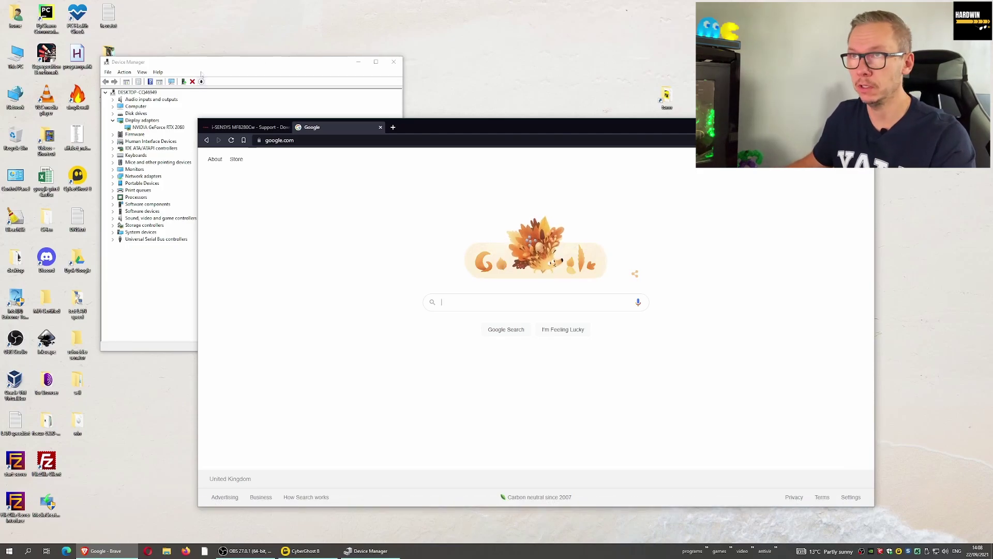
Shift Device Manager aside and search Google for 'driver booster'
{"action": "left_click_drag", "start_coordinate": [233, 62], "coordinate": [244, 63]}
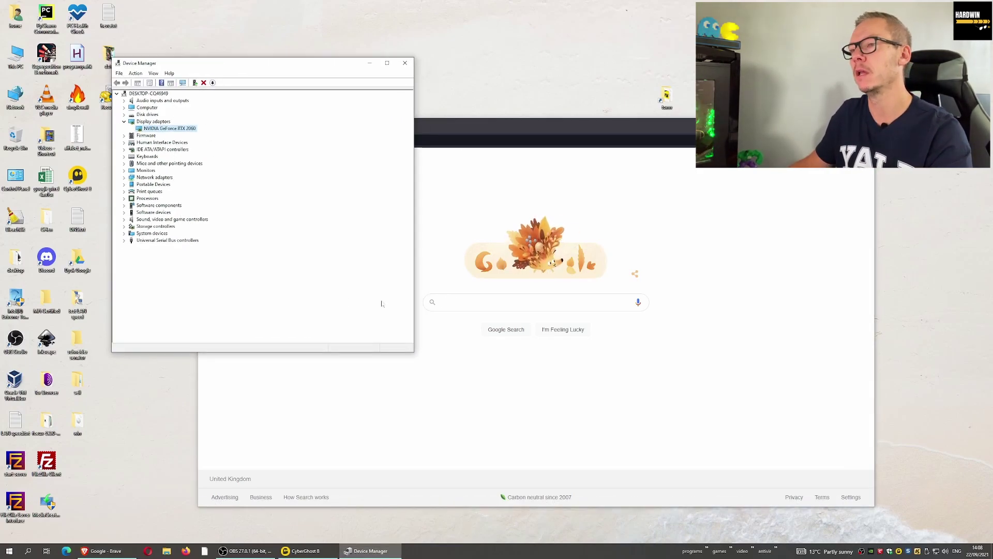
{"action": "left_click", "coordinate": [445, 302]}
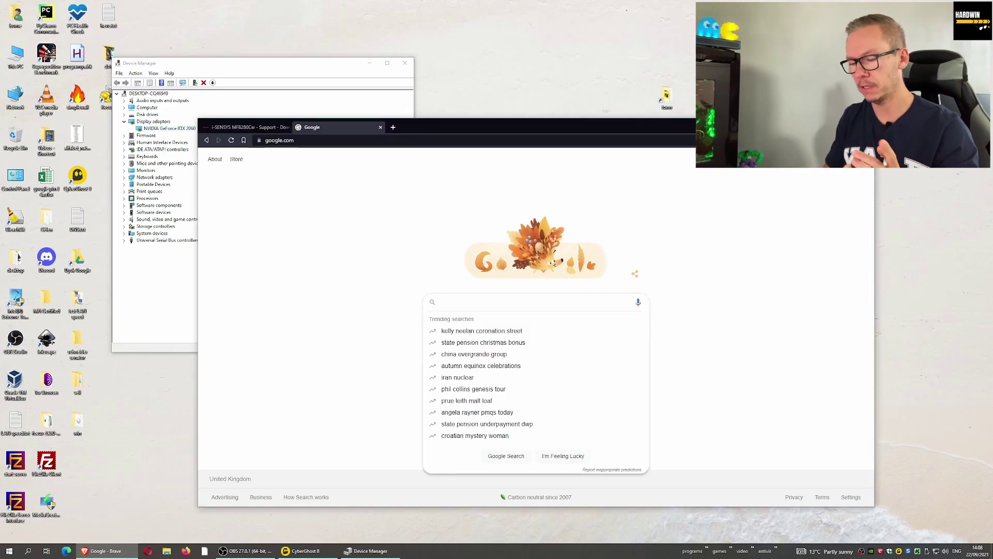
{"action": "type", "text": "d"}
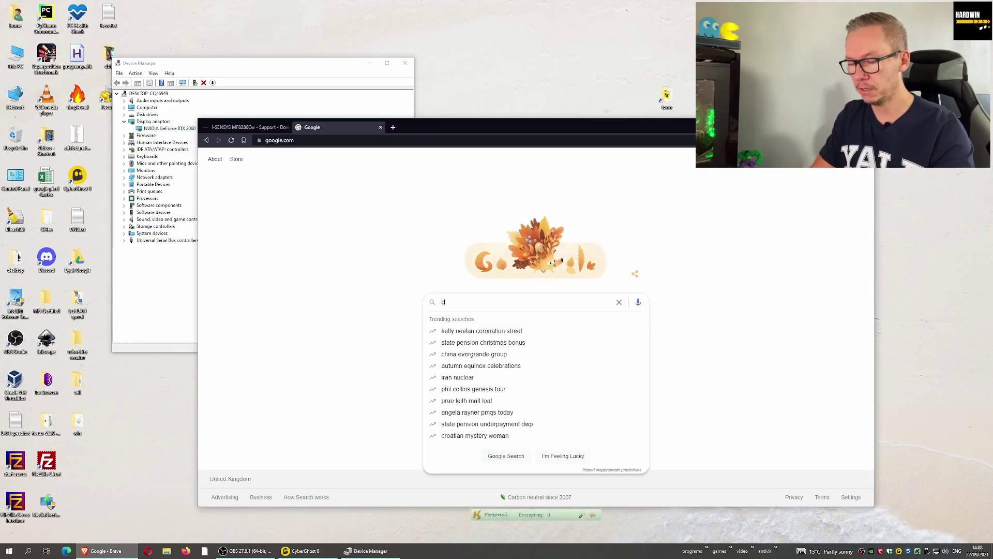
{"action": "type", "text": "river booster"}
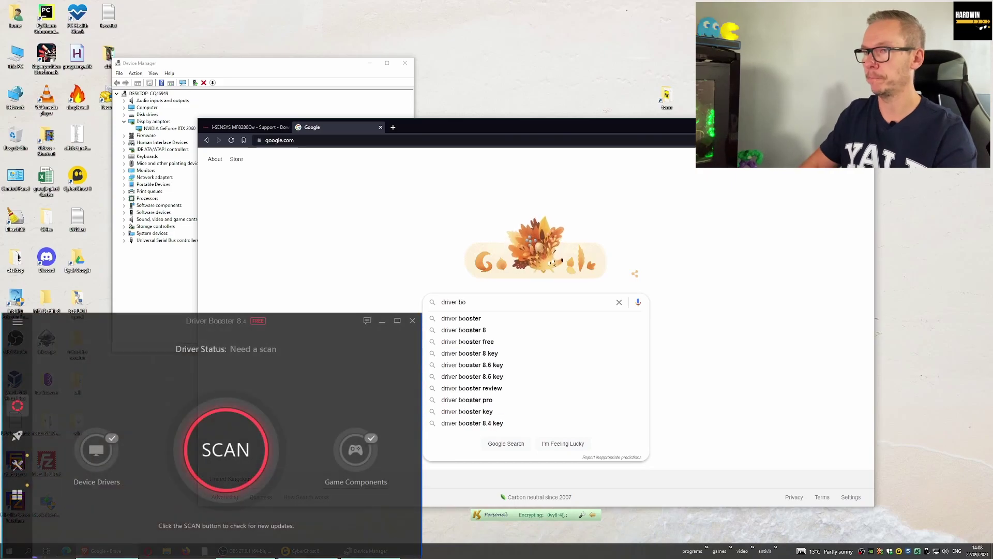
{"action": "key", "text": "Return"}
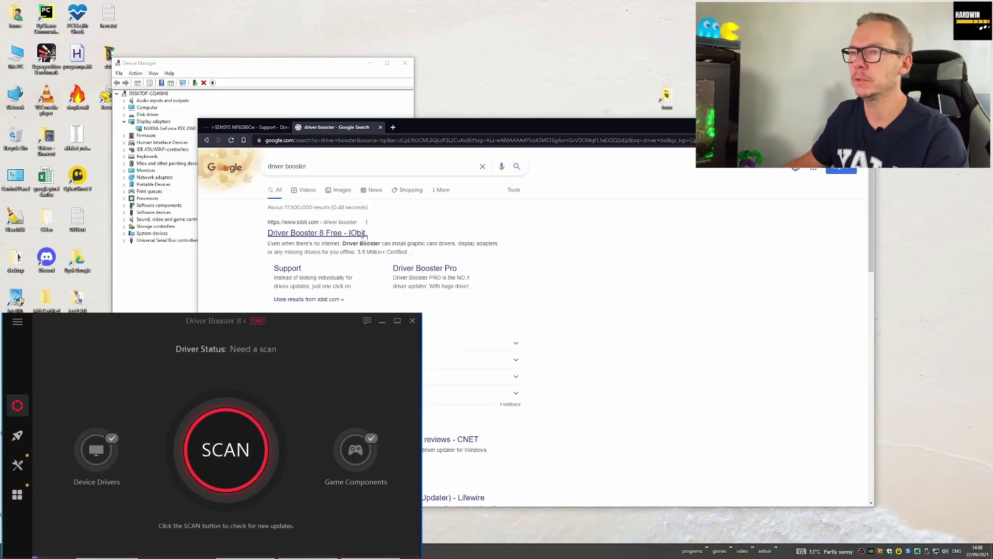